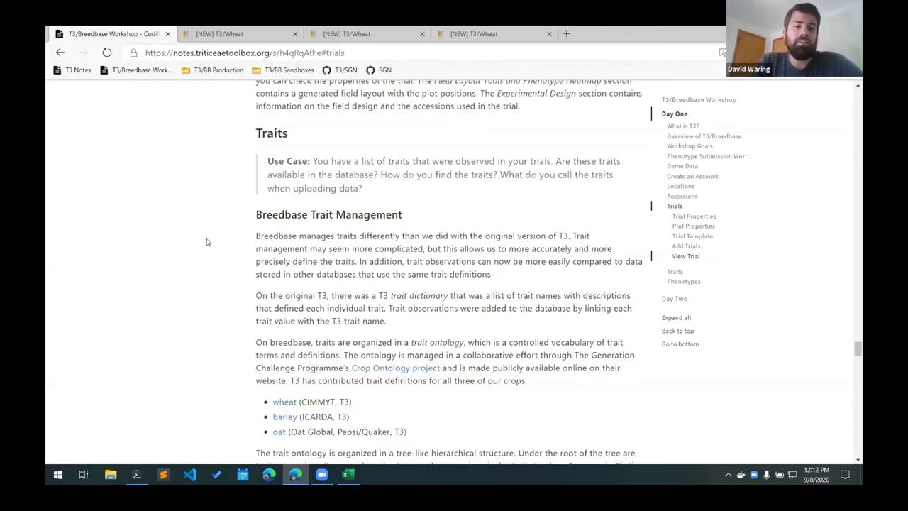
Scroll the notes down to Breedbase Trait Management and start a new browser tab
{"action": "scroll", "coordinate": [206, 242], "scroll_direction": "down", "scroll_amount": 3}
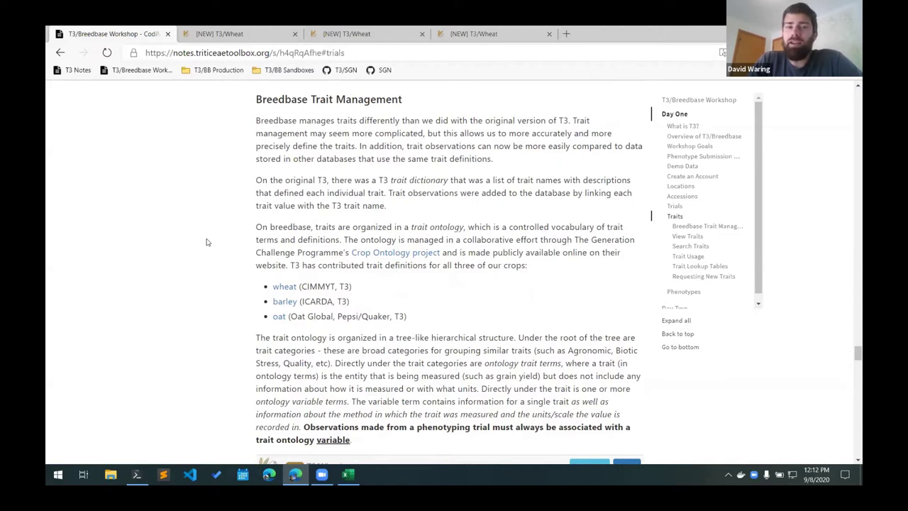
{"action": "left_click", "coordinate": [568, 34]}
Load triticeaetoolbox.org/wheat/ and open the Resources > Trait Descriptions table
{"action": "type", "text": "trit"}
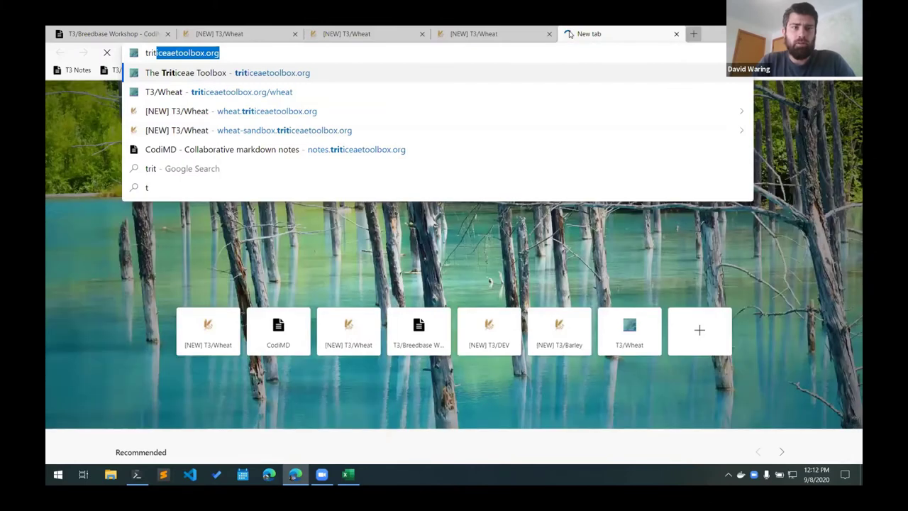
{"action": "key", "text": "Right"}
{"action": "type", "text": "/w"}
{"action": "key", "text": "Return"}
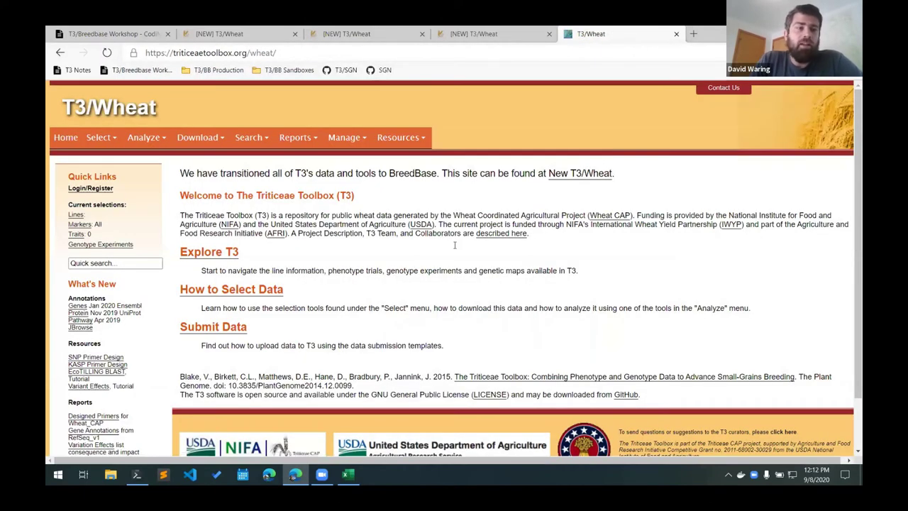
{"action": "left_click", "coordinate": [411, 138]}
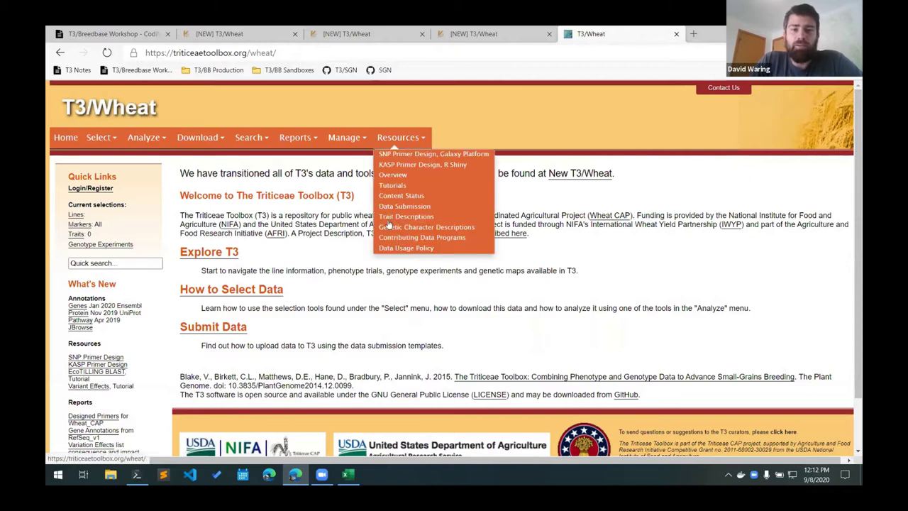
{"action": "left_click", "coordinate": [401, 217]}
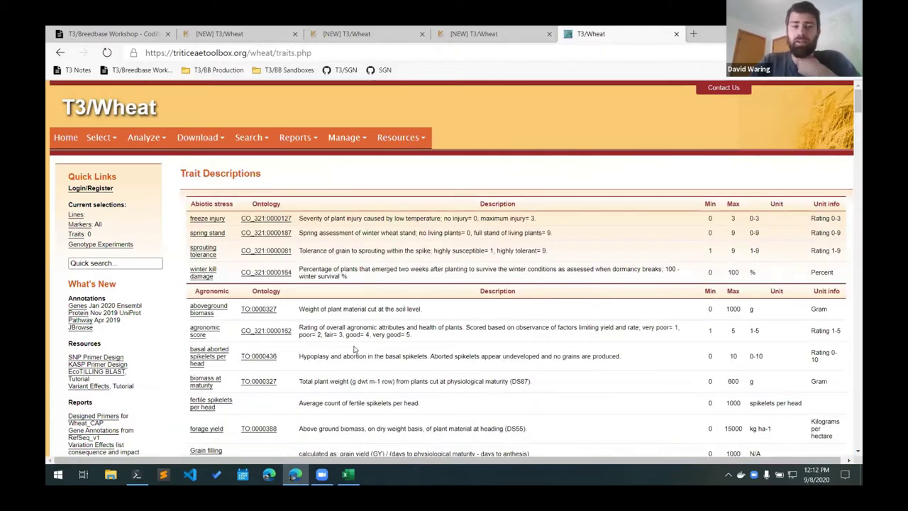
Review the freeze injury and basal aborted spikelets descriptions, then return to the workshop notes
{"action": "scroll", "coordinate": [277, 287], "scroll_direction": "down", "scroll_amount": 2}
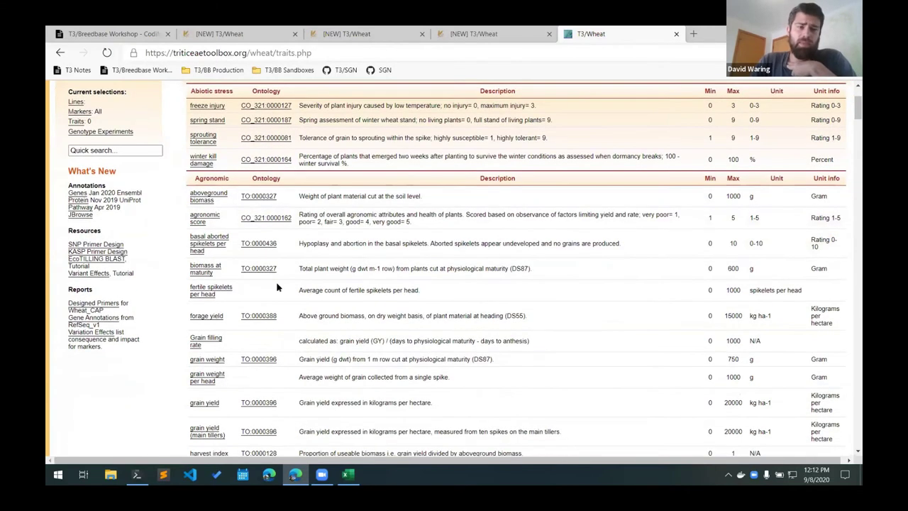
{"action": "scroll", "coordinate": [276, 287], "scroll_direction": "up", "scroll_amount": 1}
{"action": "scroll", "coordinate": [277, 287], "scroll_direction": "up", "scroll_amount": 1}
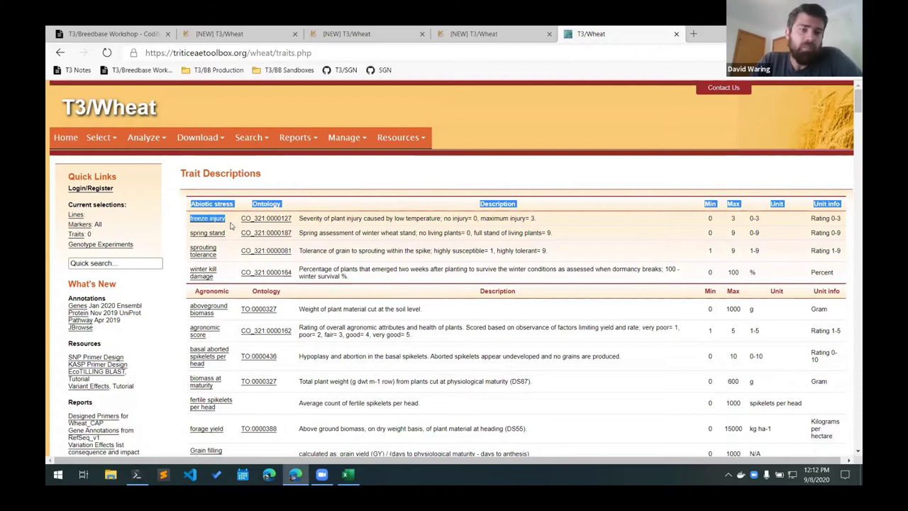
{"action": "left_click_drag", "start_coordinate": [229, 222], "coordinate": [190, 221]}
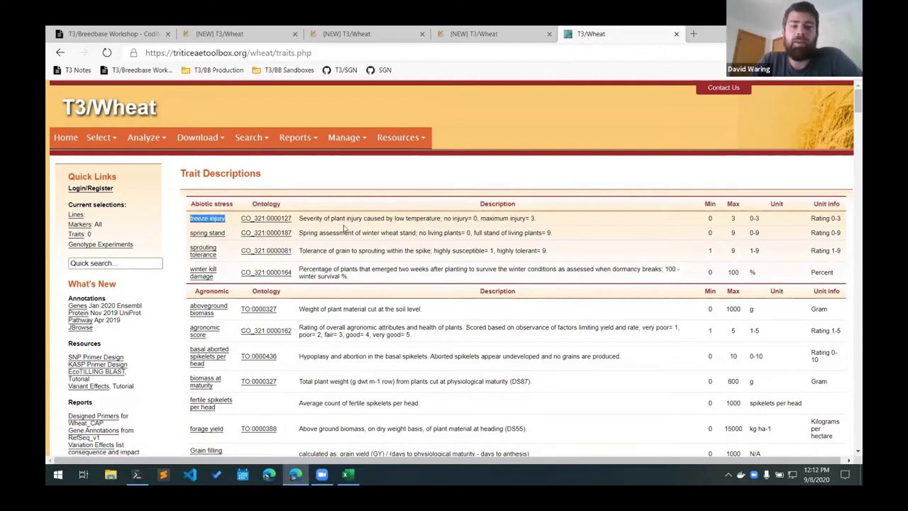
{"action": "left_click_drag", "start_coordinate": [299, 218], "coordinate": [569, 224]}
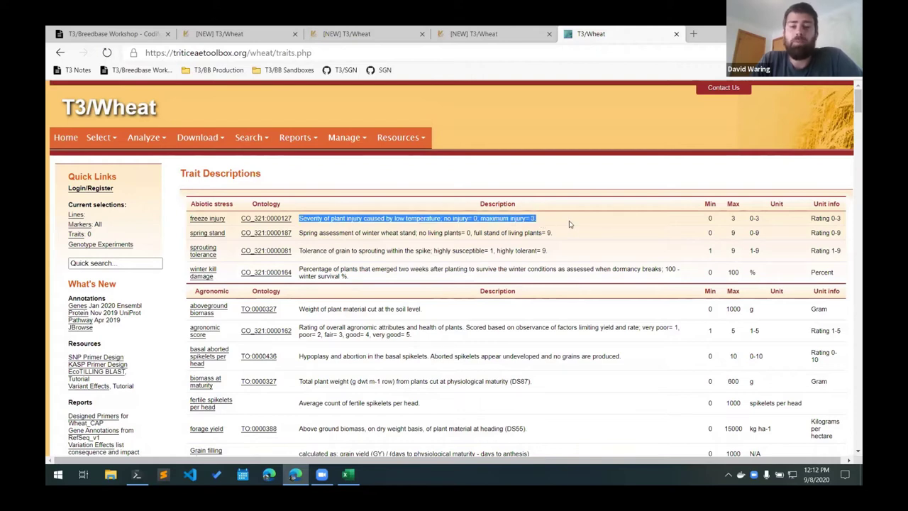
{"action": "scroll", "coordinate": [568, 224], "scroll_direction": "down", "scroll_amount": 3}
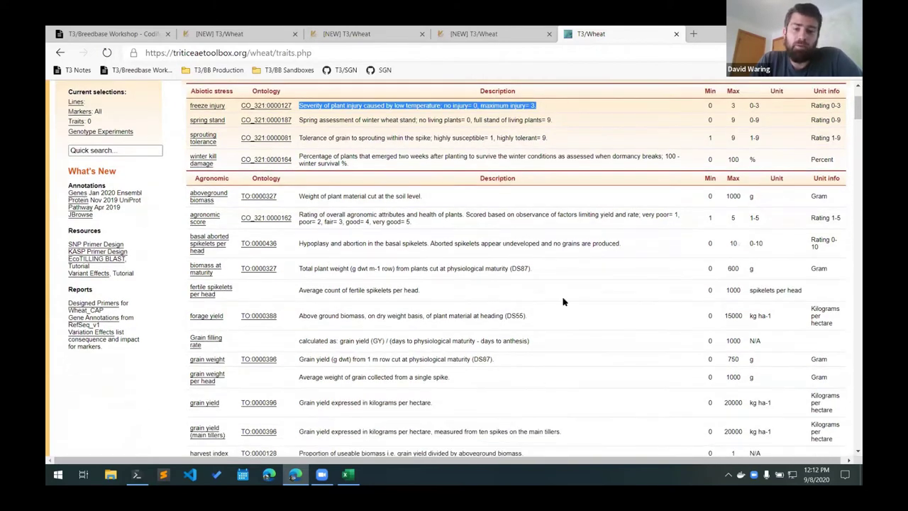
{"action": "left_click_drag", "start_coordinate": [635, 244], "coordinate": [190, 237]}
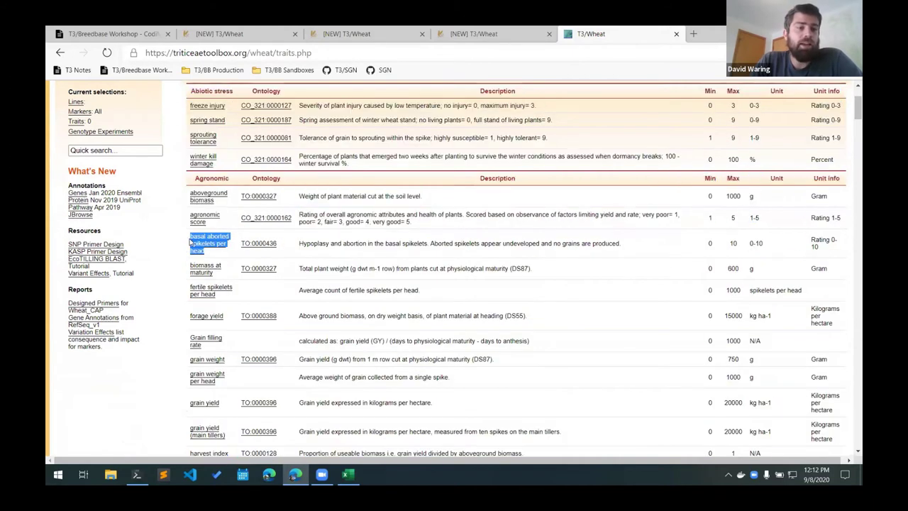
{"action": "left_click", "coordinate": [118, 35]}
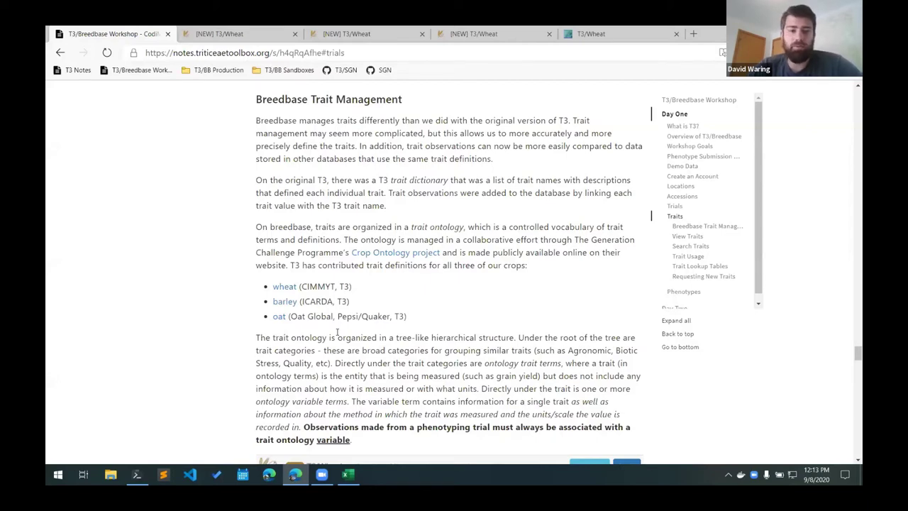
Scroll to the trait ontology paragraph, briefly selecting Pepsi/Quaker in the oat line
{"action": "scroll", "coordinate": [294, 287], "scroll_direction": "down", "scroll_amount": 2}
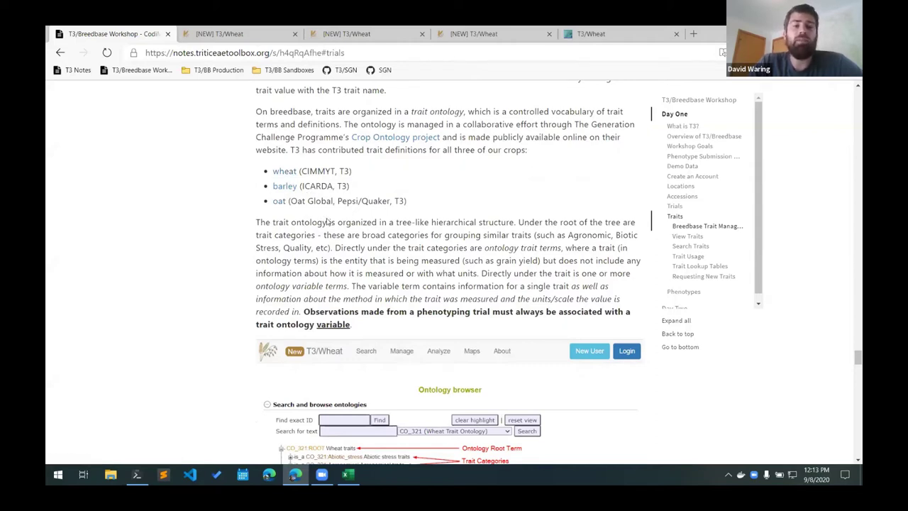
{"action": "double_click", "coordinate": [364, 201]}
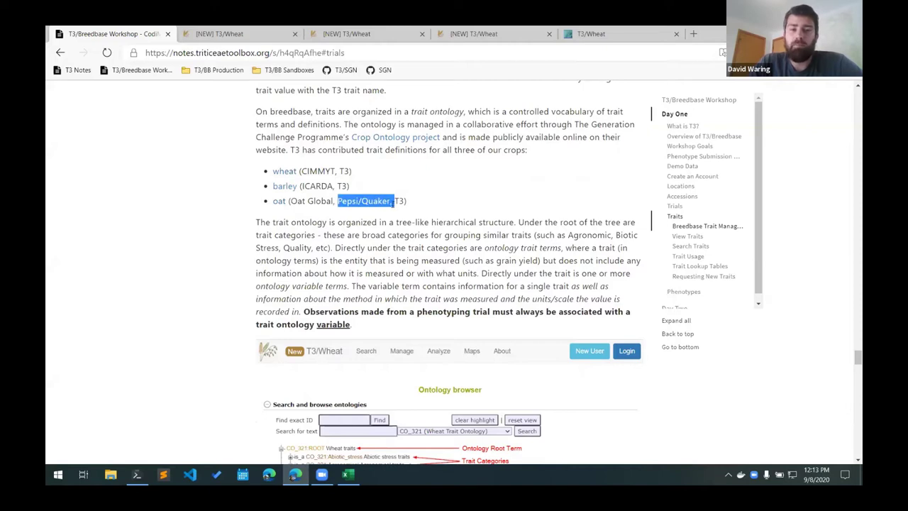
{"action": "left_click", "coordinate": [362, 218]}
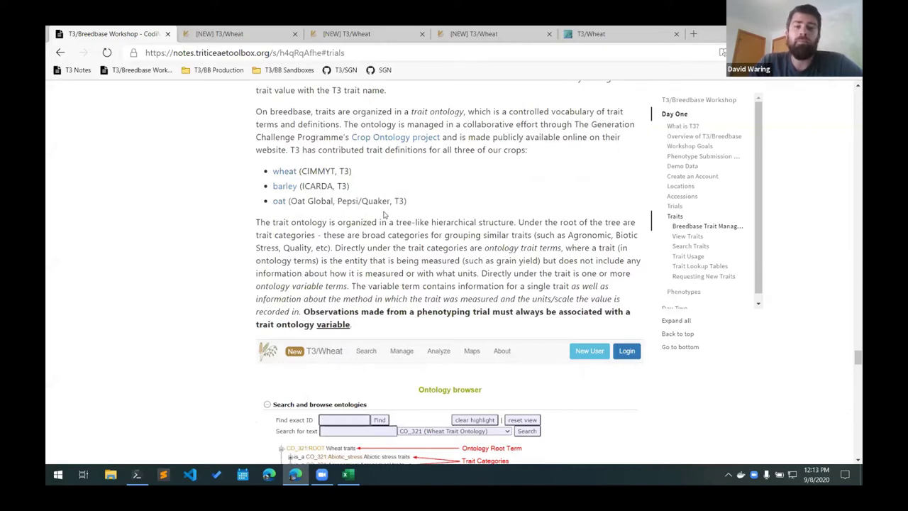
Follow the wheat link to CO_321 and expand Wheat traits into its seven categories
{"action": "left_click", "coordinate": [285, 171]}
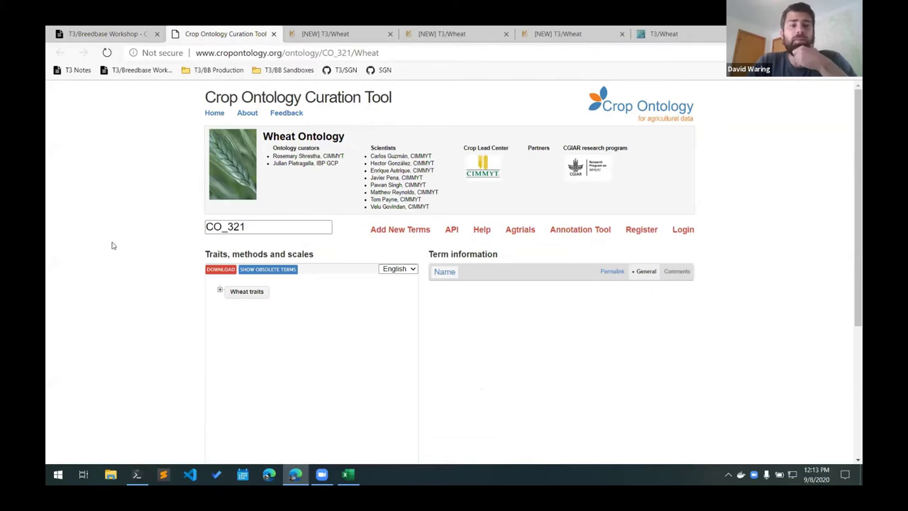
{"action": "scroll", "coordinate": [149, 297], "scroll_direction": "down", "scroll_amount": 3}
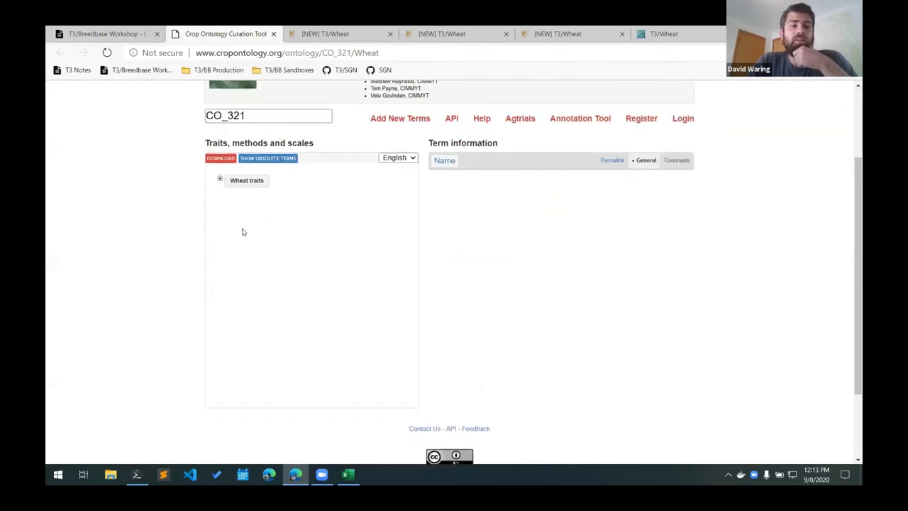
{"action": "left_click", "coordinate": [247, 176]}
{"action": "left_click", "coordinate": [220, 174]}
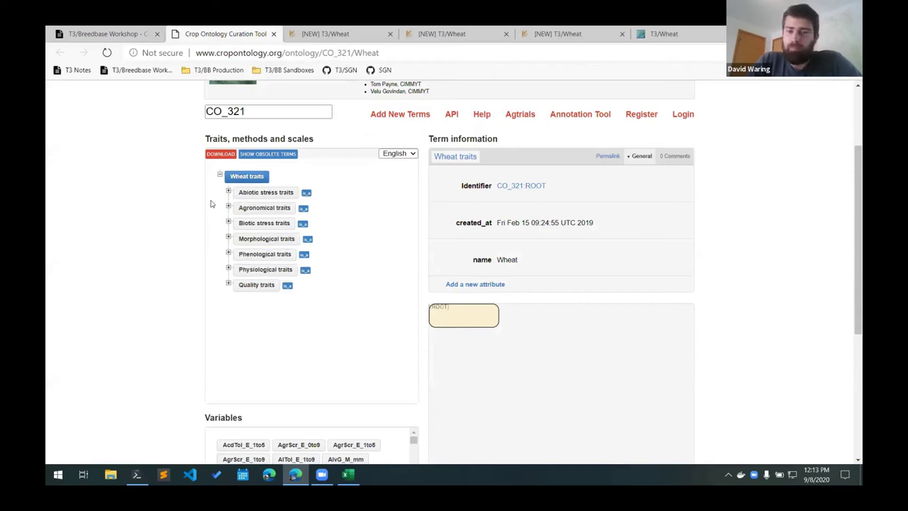
Back in the notes, enlarge the annotated Ontology browser screenshot showing Grain yield variables
{"action": "left_click", "coordinate": [110, 33]}
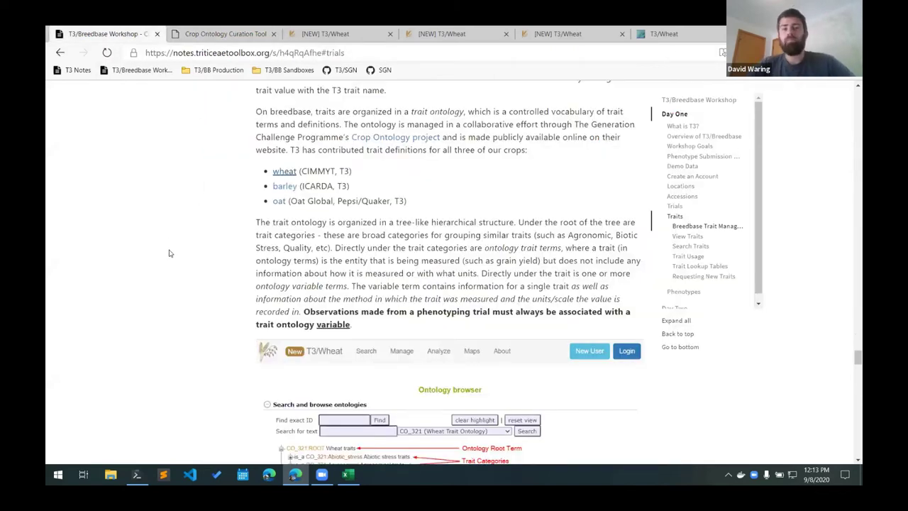
{"action": "scroll", "coordinate": [162, 242], "scroll_direction": "down", "scroll_amount": 3}
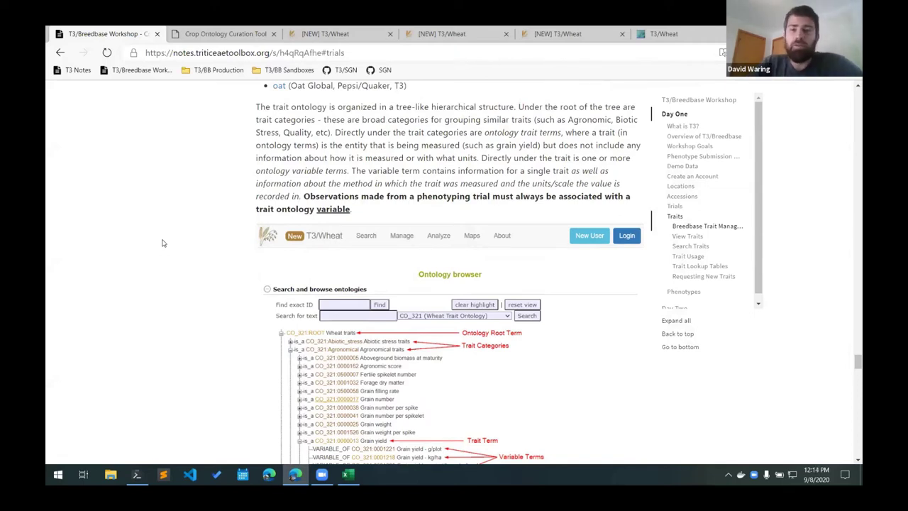
{"action": "scroll", "coordinate": [162, 243], "scroll_direction": "down", "scroll_amount": 3}
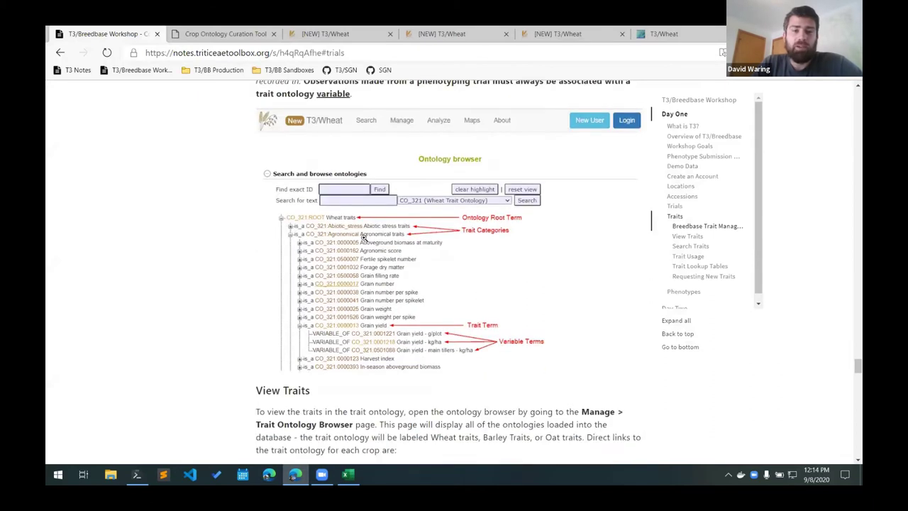
{"action": "left_click", "coordinate": [363, 238]}
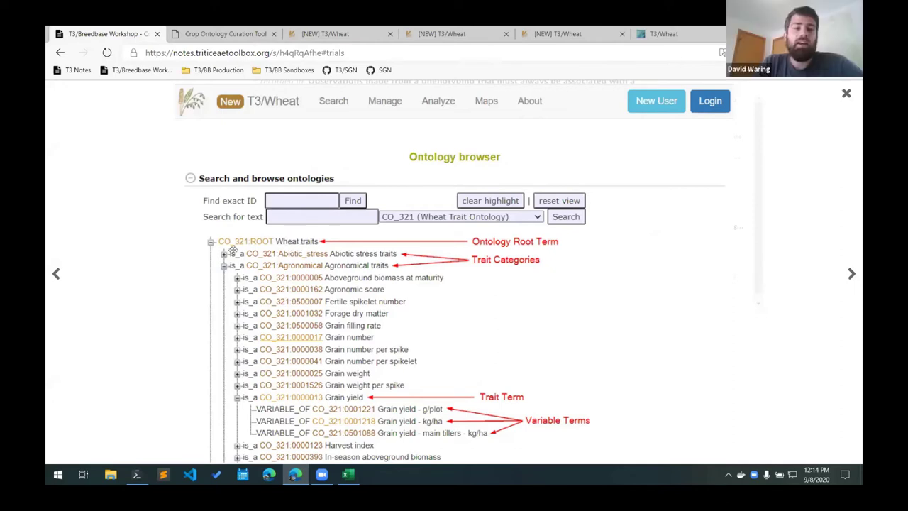
{"action": "scroll", "coordinate": [263, 280], "scroll_direction": "down", "scroll_amount": 2}
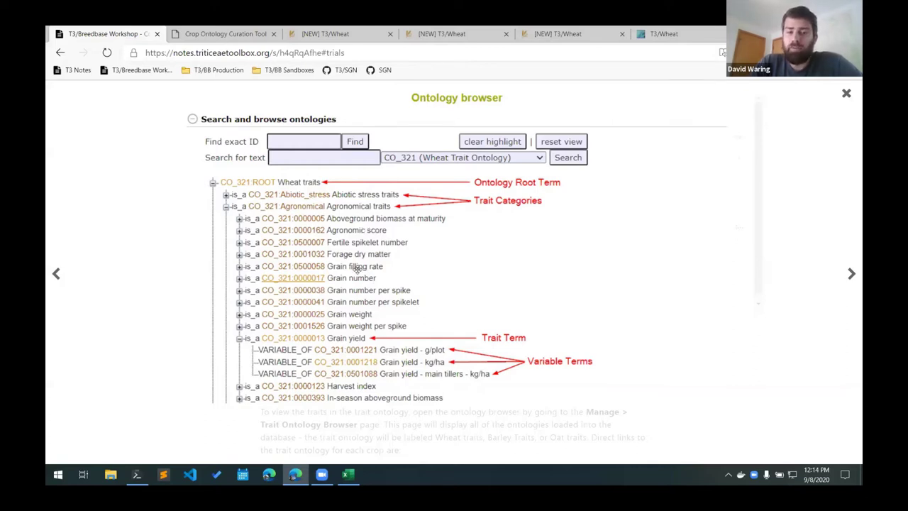
Scroll through the enlarged ontology tree, then close the Crop Ontology Curation Tool page
{"action": "scroll", "coordinate": [355, 241], "scroll_direction": "down", "scroll_amount": 1}
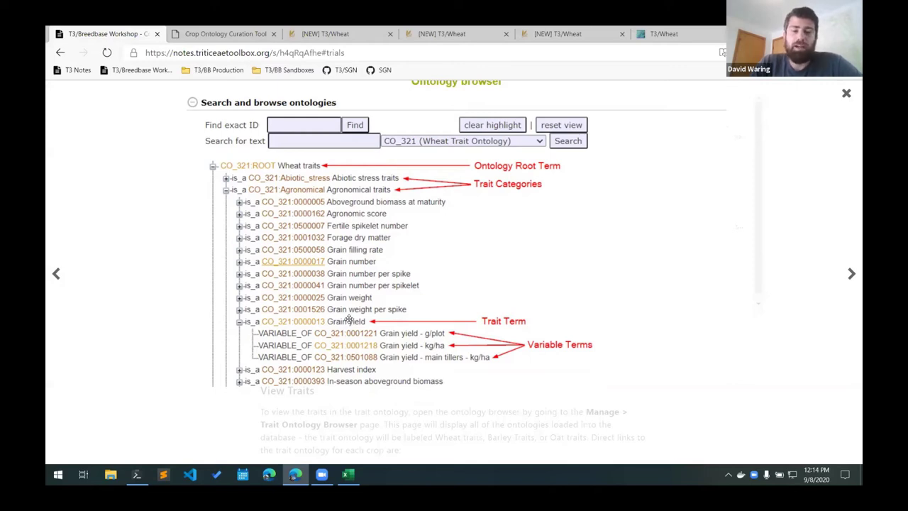
{"action": "scroll", "coordinate": [292, 278], "scroll_direction": "down", "scroll_amount": 1}
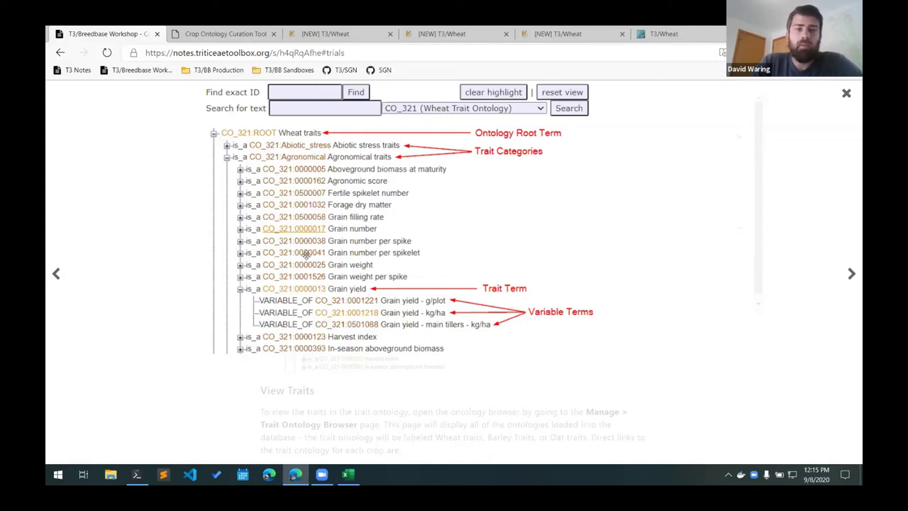
{"action": "scroll", "coordinate": [111, 206], "scroll_direction": "up", "scroll_amount": 2}
{"action": "scroll", "coordinate": [226, 200], "scroll_direction": "down", "scroll_amount": 2}
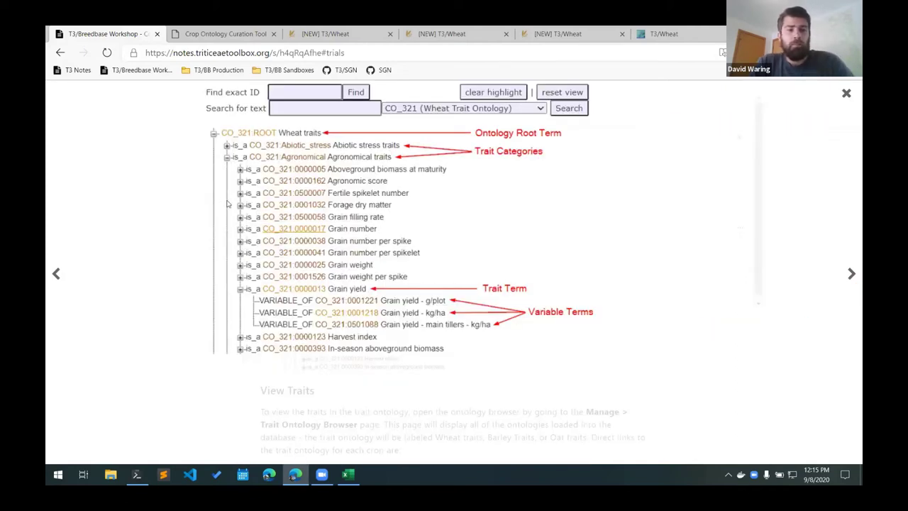
{"action": "left_click", "coordinate": [265, 33]}
Close the Crop Ontology and duplicate T3/Wheat tabs, returning to the wheat sandbox trials page
{"action": "left_click", "coordinate": [272, 33]}
{"action": "left_click", "coordinate": [672, 33]}
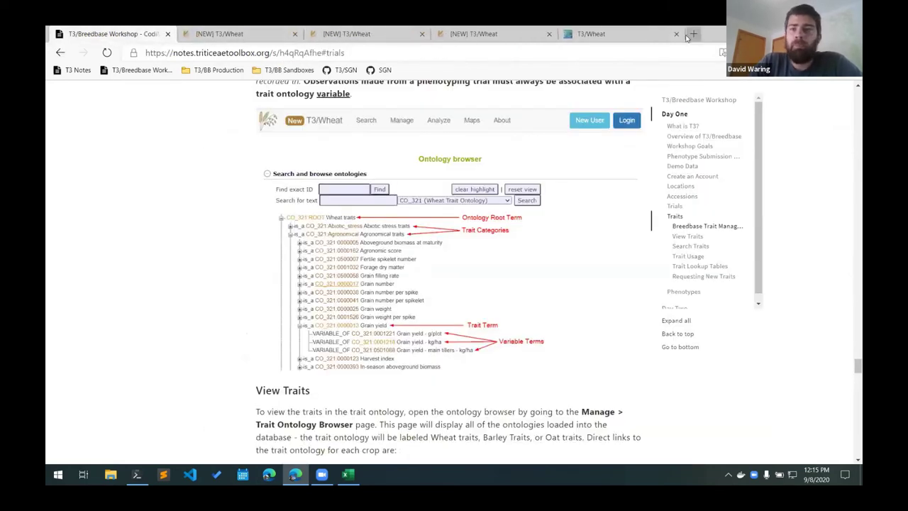
{"action": "left_click", "coordinate": [548, 33]}
{"action": "left_click", "coordinate": [422, 33]}
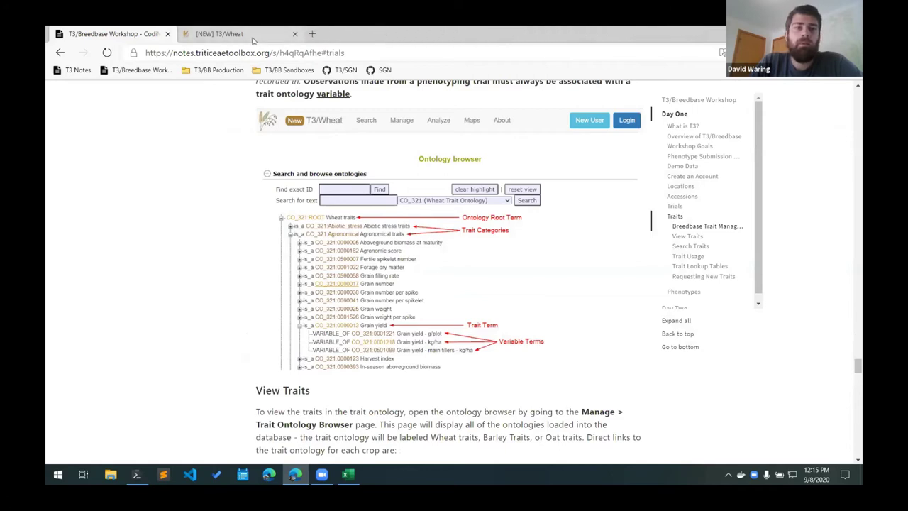
{"action": "left_click", "coordinate": [234, 34]}
Open Manage > Trait Ontology Browser at 150% and expand Wheat traits, Abiotic stress and Agronomical
{"action": "mouse_move", "coordinate": [204, 110]}
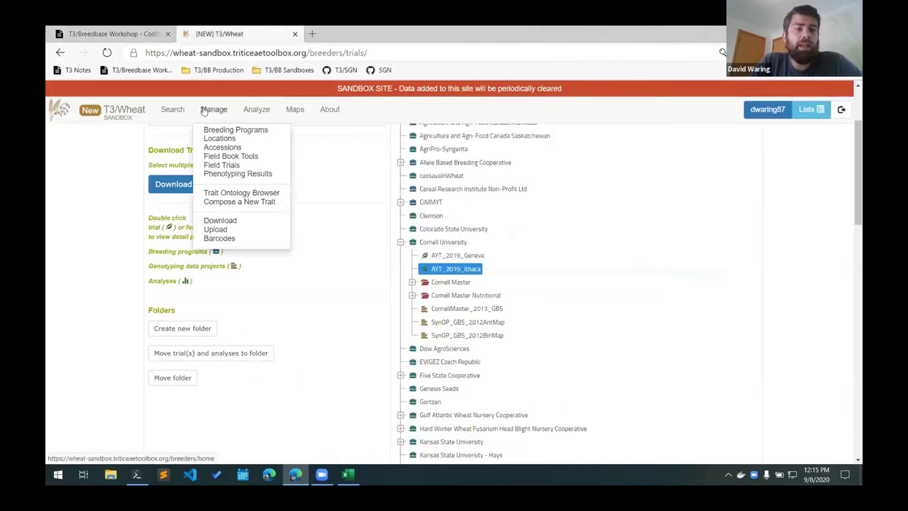
{"action": "left_click", "coordinate": [243, 194]}
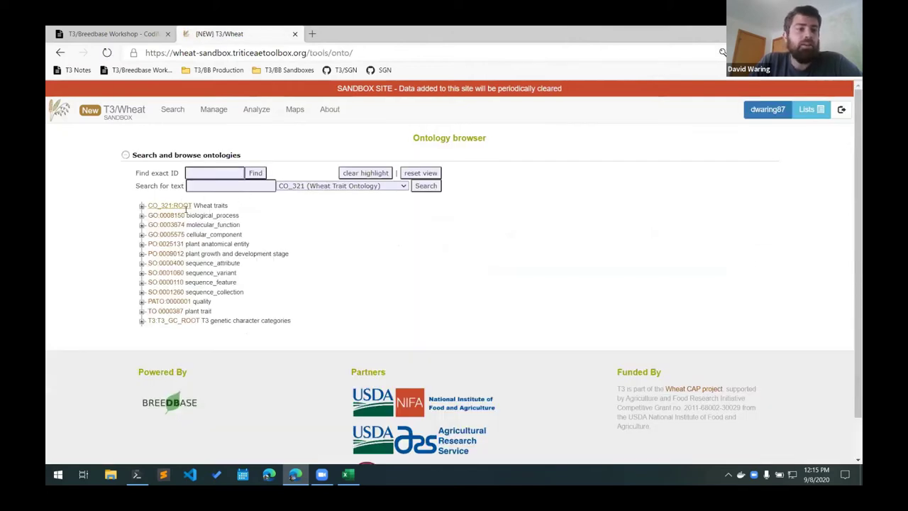
{"action": "key", "text": "ctrl+plus"}
{"action": "key", "text": "ctrl+plus"}
{"action": "key", "text": "ctrl+plus"}
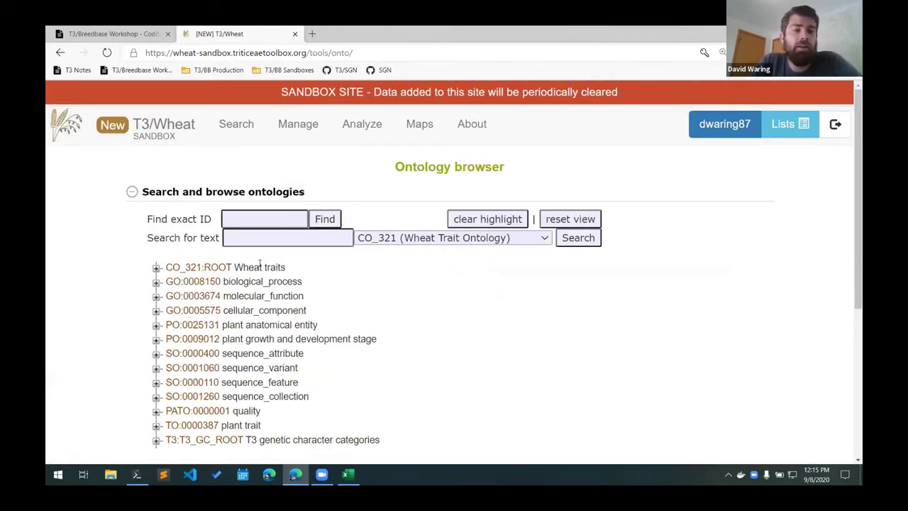
{"action": "left_click", "coordinate": [156, 268]}
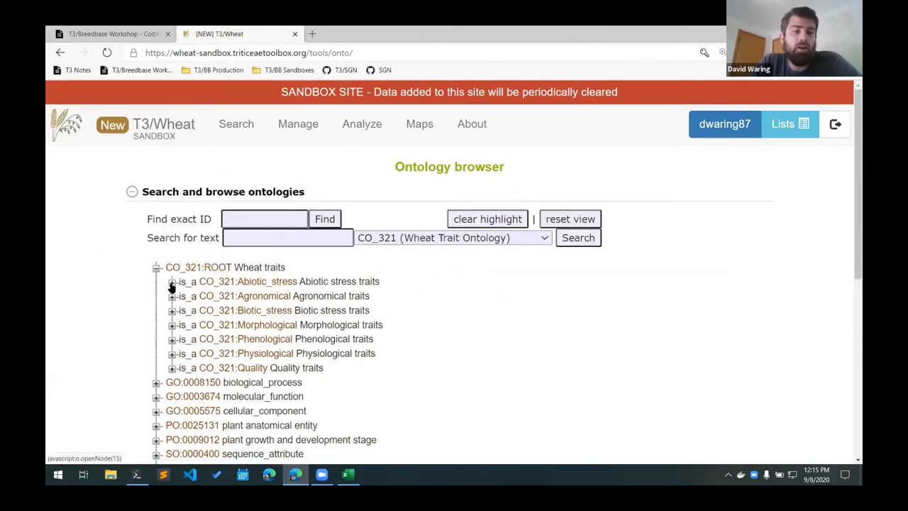
{"action": "scroll", "coordinate": [278, 264], "scroll_direction": "down", "scroll_amount": 1}
{"action": "scroll", "coordinate": [279, 265], "scroll_direction": "down", "scroll_amount": 1}
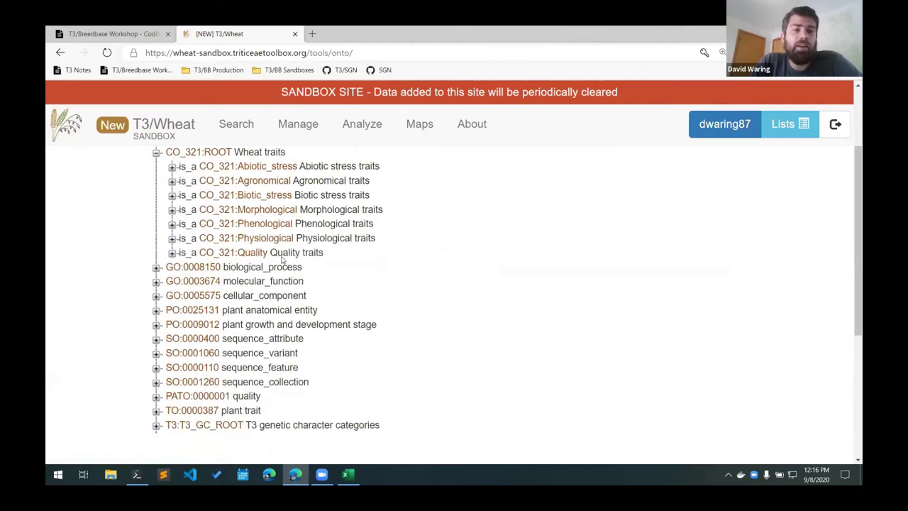
{"action": "left_click", "coordinate": [173, 166]}
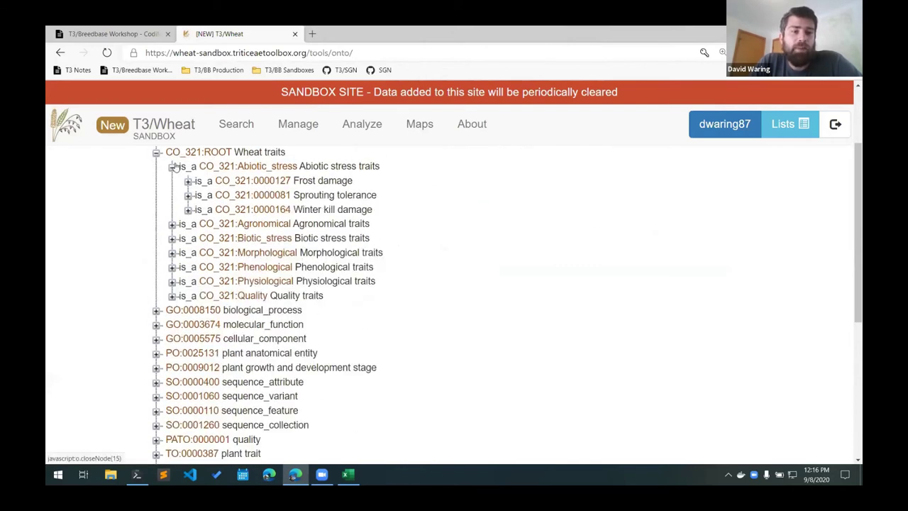
{"action": "left_click", "coordinate": [171, 223]}
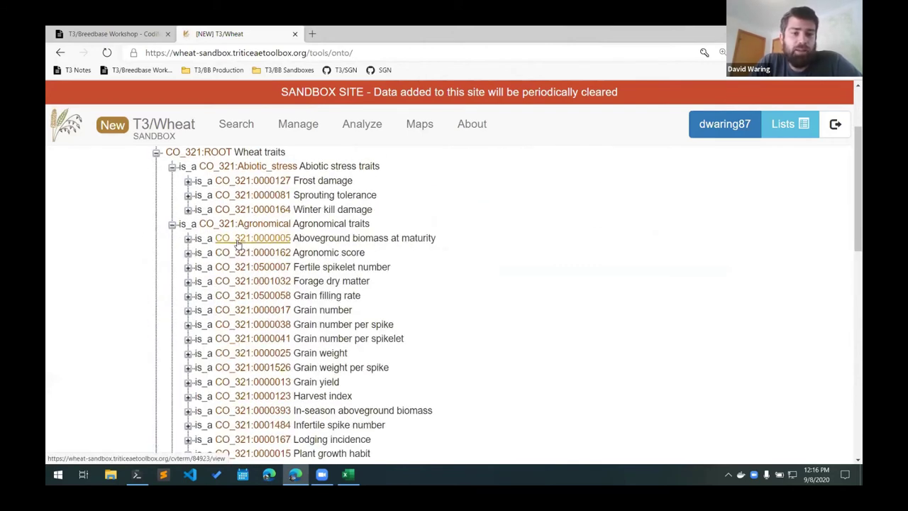
Peek at variables of Aboveground biomass at maturity, Fertile spikelet number and Grain number, then collapse them
{"action": "left_click", "coordinate": [189, 240]}
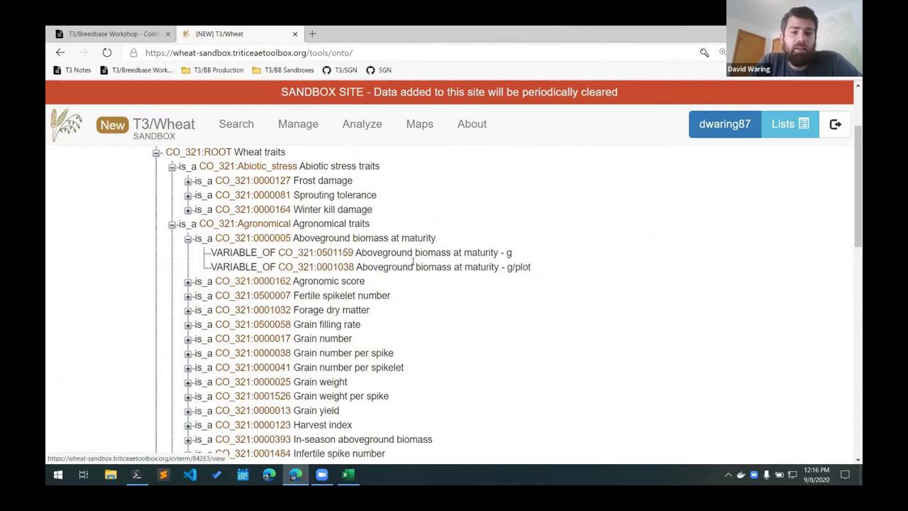
{"action": "left_click", "coordinate": [189, 239]}
{"action": "left_click", "coordinate": [188, 269]}
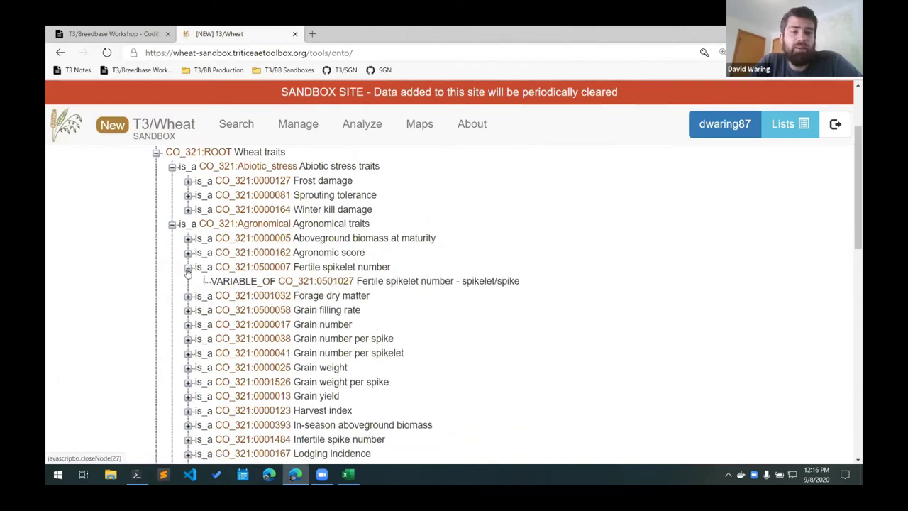
{"action": "left_click", "coordinate": [188, 325]}
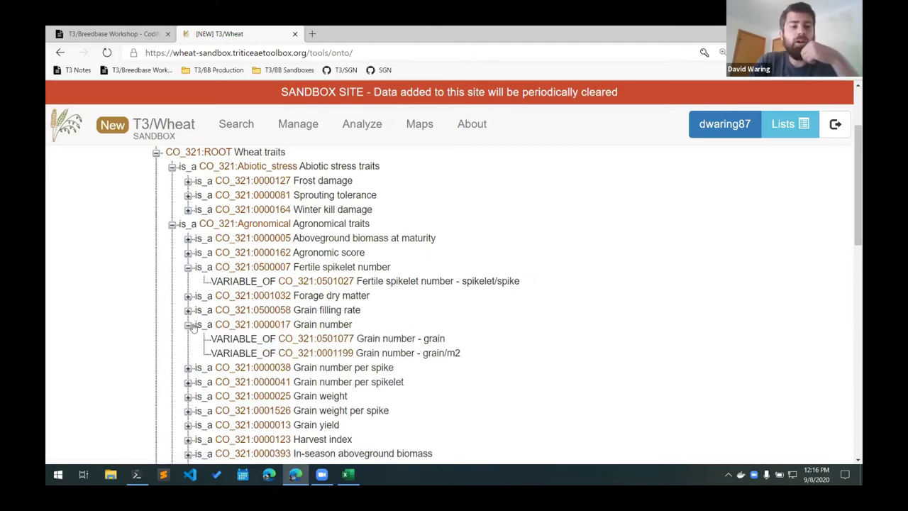
{"action": "left_click", "coordinate": [187, 325]}
{"action": "left_click", "coordinate": [188, 268]}
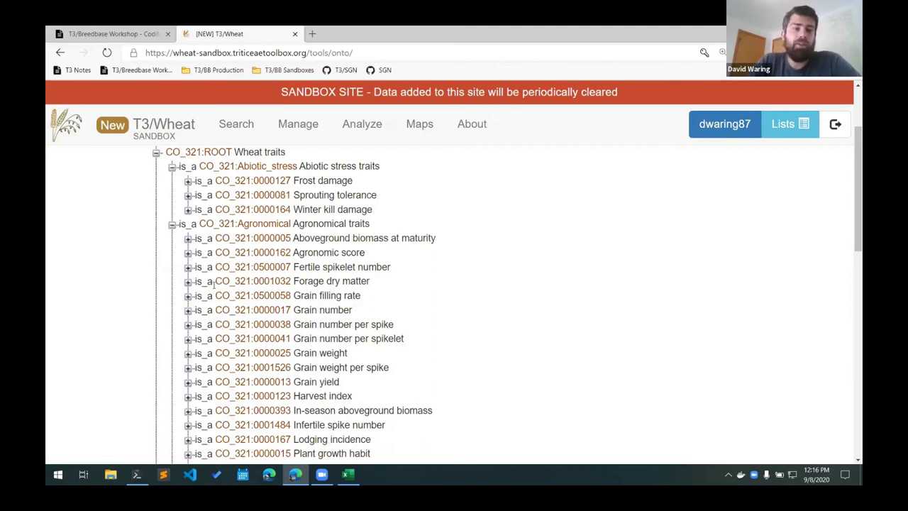
{"action": "left_click", "coordinate": [135, 37]}
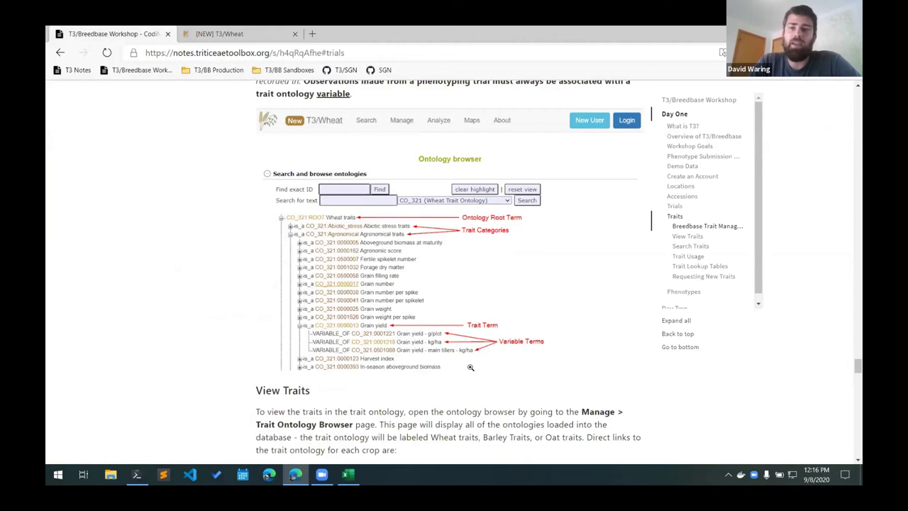
{"action": "scroll", "coordinate": [376, 343], "scroll_direction": "down", "scroll_amount": 3}
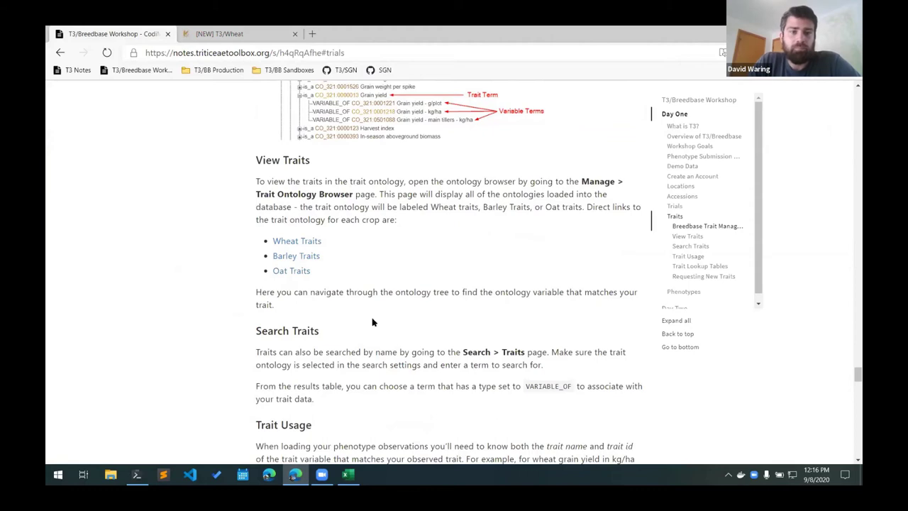
{"action": "left_click", "coordinate": [226, 33]}
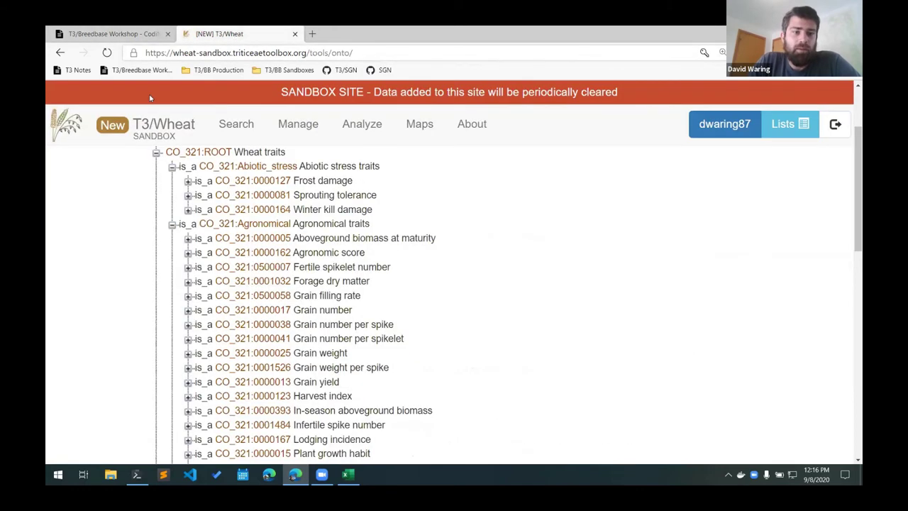
Reveal the CO_321:0001200 grain/spike variable under Grain number per spike
{"action": "left_click", "coordinate": [187, 324]}
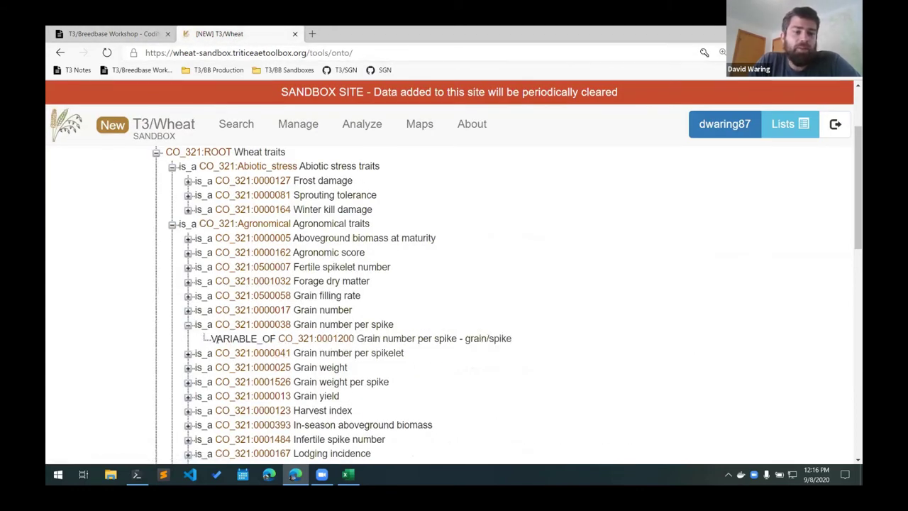
{"action": "left_click_drag", "start_coordinate": [211, 339], "coordinate": [277, 339]}
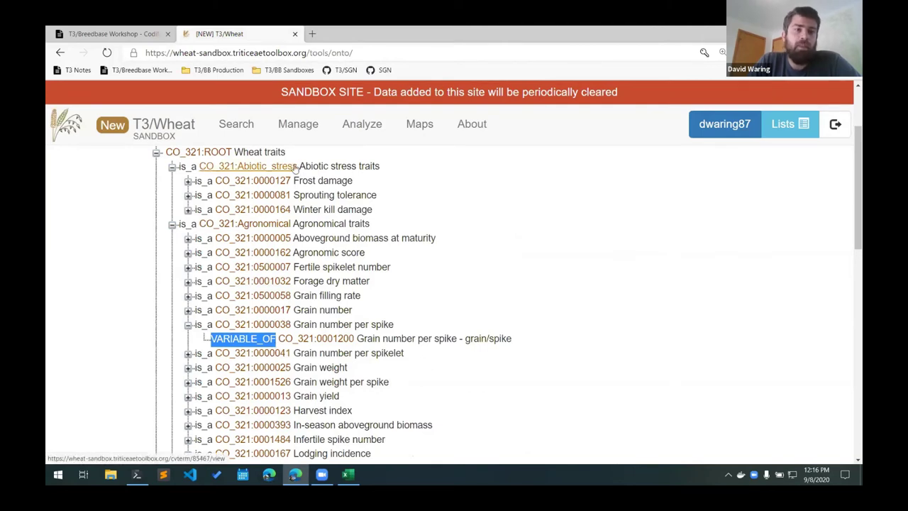
{"action": "mouse_move", "coordinate": [266, 137]}
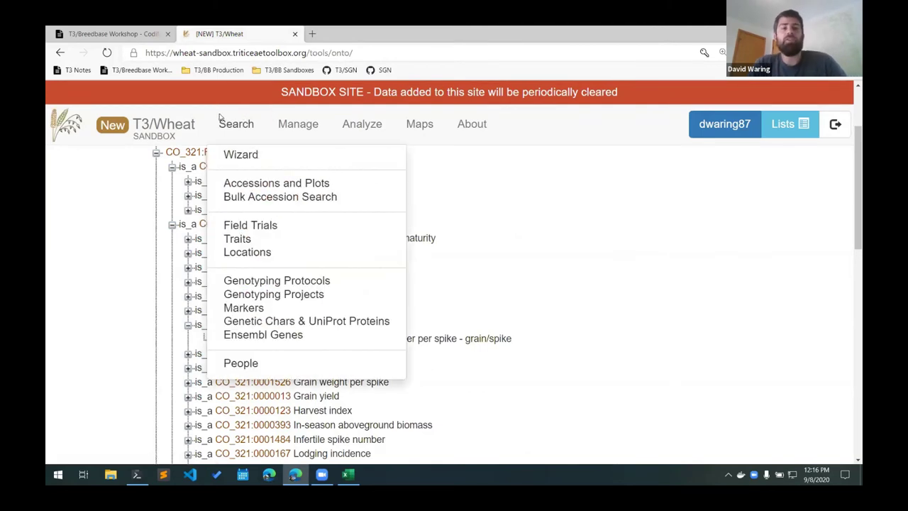
Search traits by name for 'yie' on the trait search page at 100% zoom
{"action": "left_click", "coordinate": [241, 241]}
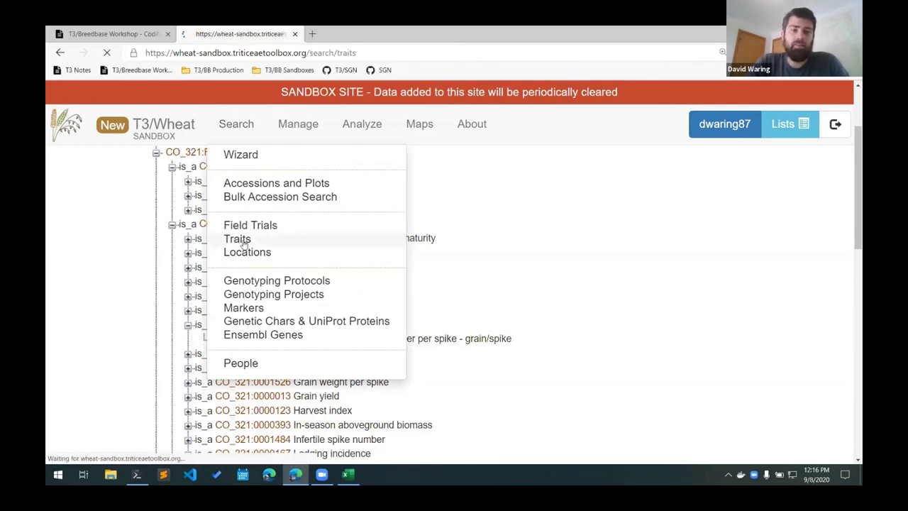
{"action": "key", "text": "ctrl+minus"}
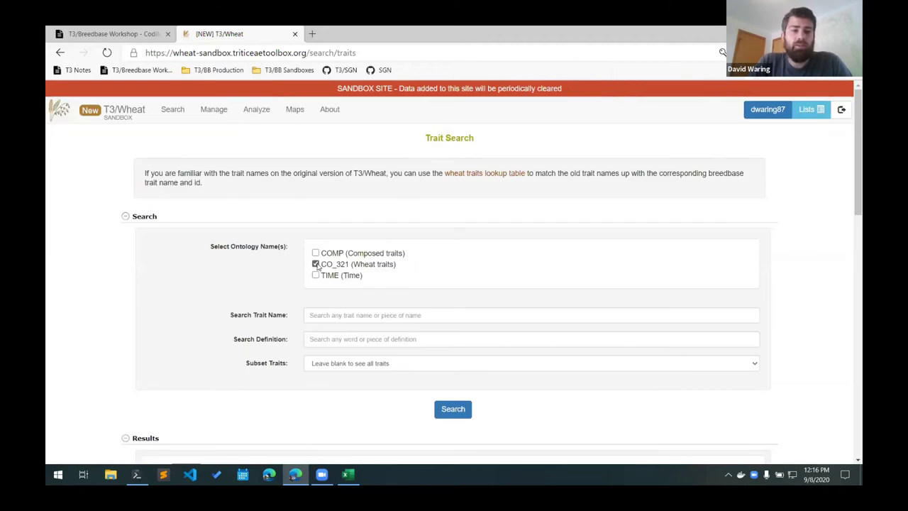
{"action": "left_click", "coordinate": [333, 315]}
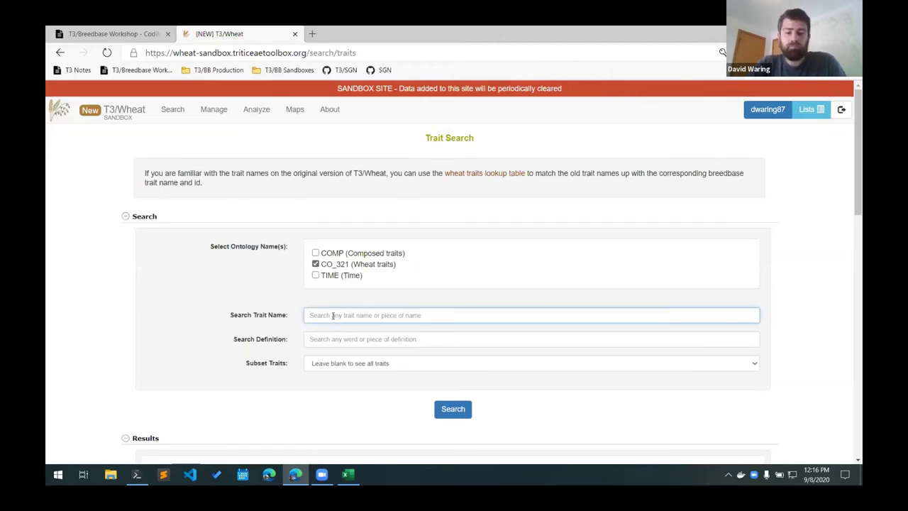
{"action": "type", "text": "yield"}
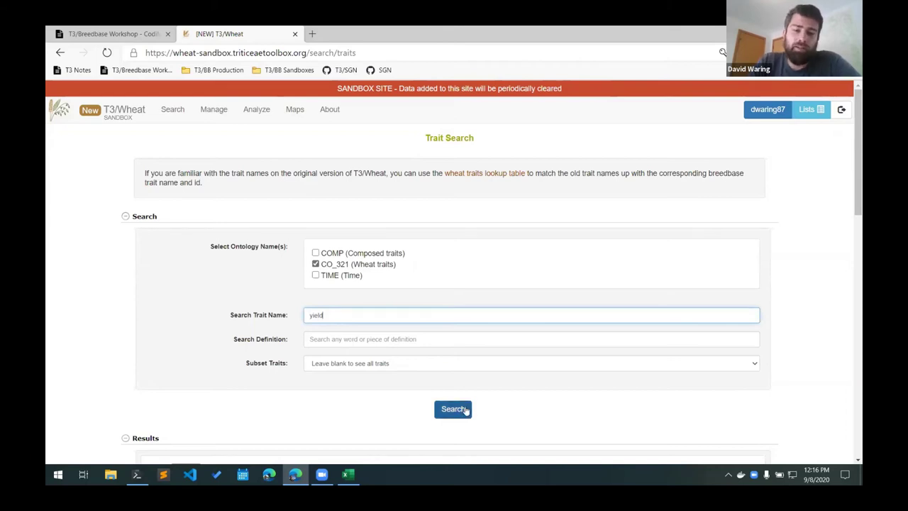
{"action": "left_click", "coordinate": [463, 409]}
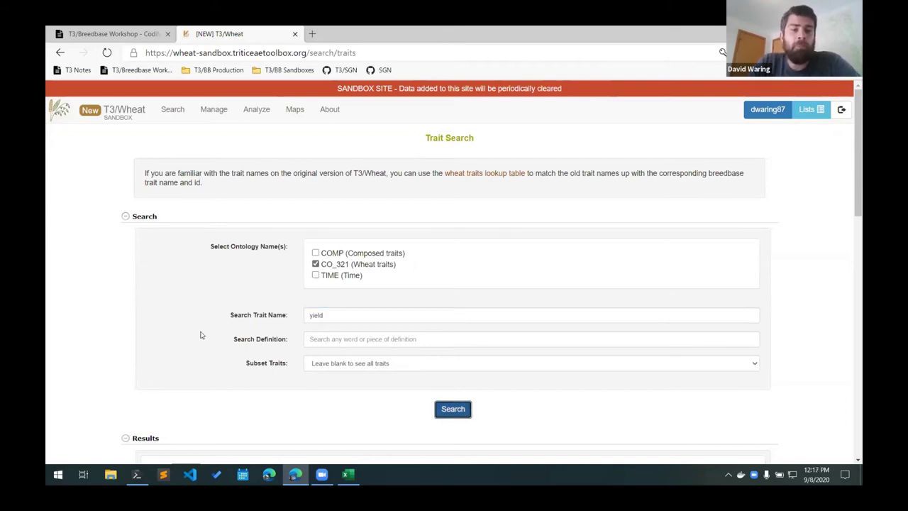
Pick out the Grain yield - kg/ha row from the yield results, then return to the notes
{"action": "scroll", "coordinate": [199, 335], "scroll_direction": "down", "scroll_amount": 5}
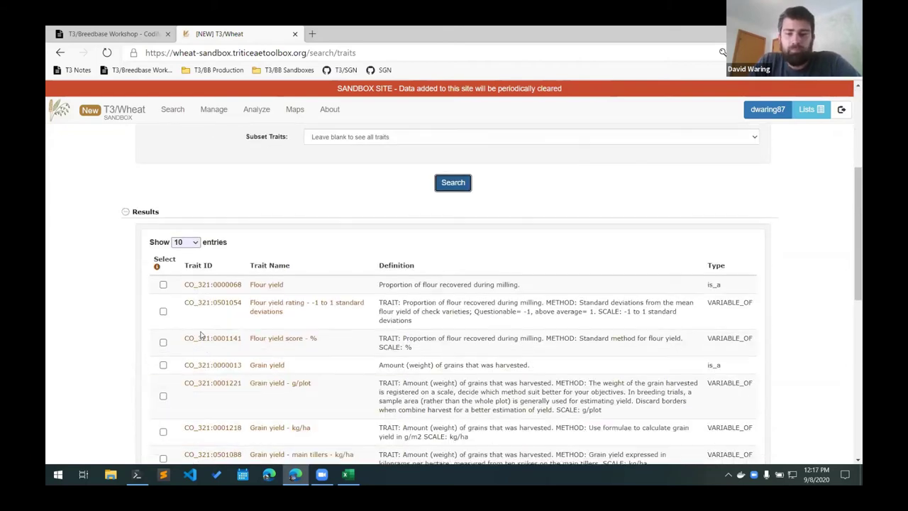
{"action": "scroll", "coordinate": [199, 336], "scroll_direction": "up", "scroll_amount": 2}
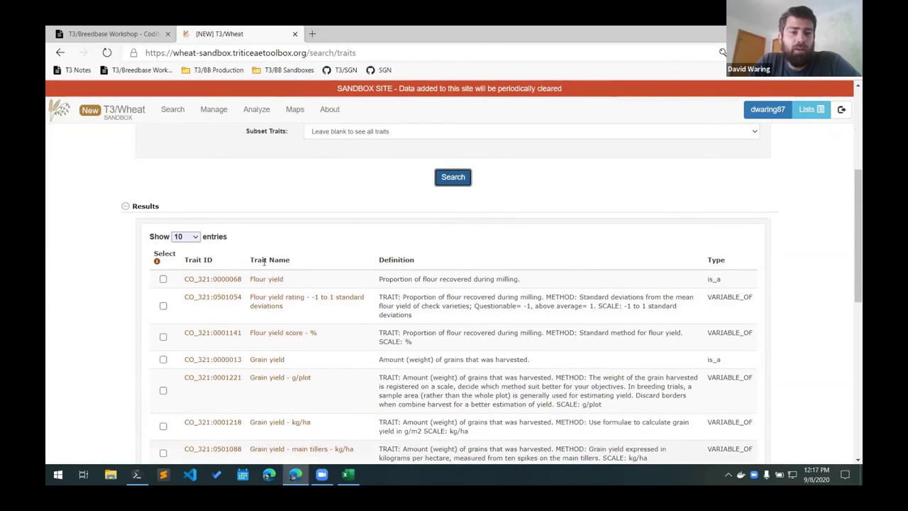
{"action": "scroll", "coordinate": [272, 158], "scroll_direction": "down", "scroll_amount": 2}
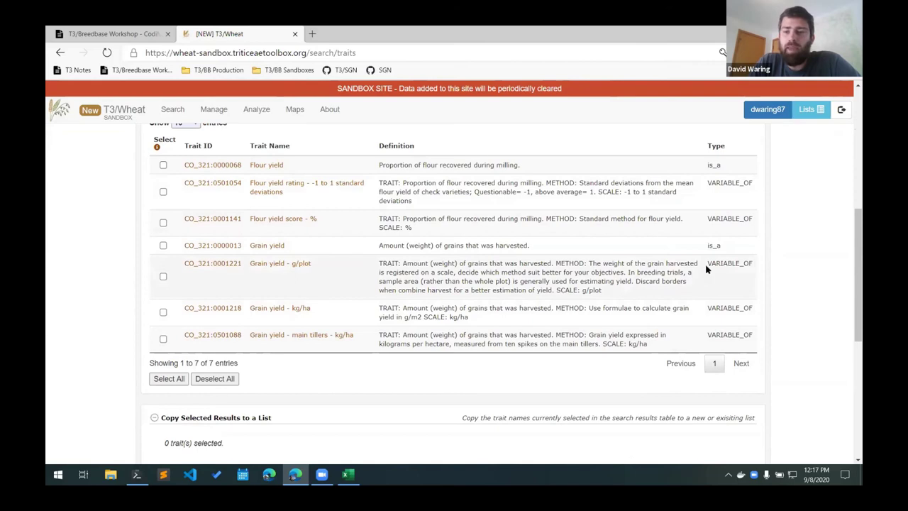
{"action": "left_click_drag", "start_coordinate": [708, 266], "coordinate": [753, 268]}
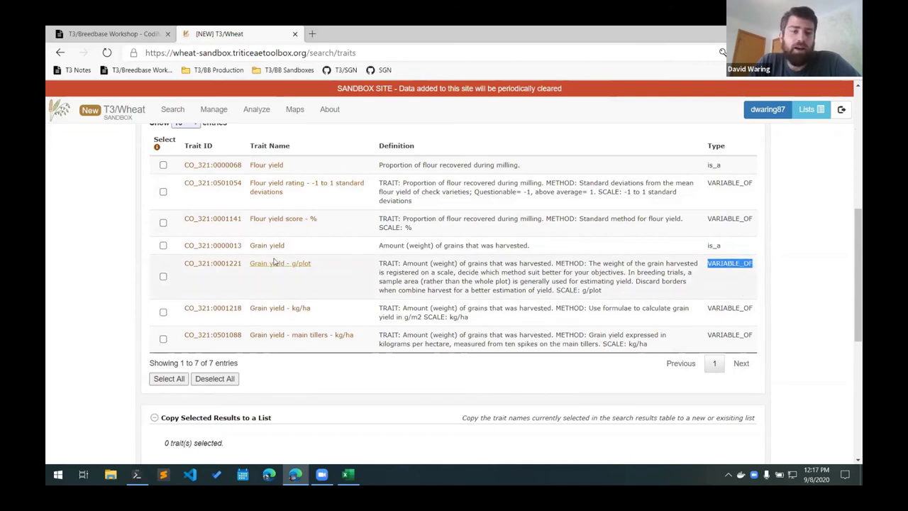
{"action": "left_click_drag", "start_coordinate": [312, 310], "coordinate": [249, 309]}
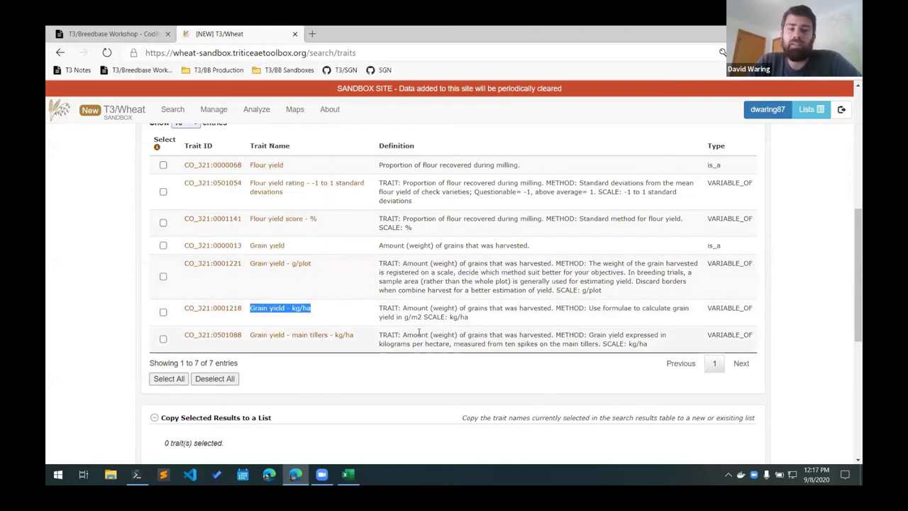
{"action": "left_click_drag", "start_coordinate": [368, 320], "coordinate": [253, 312]}
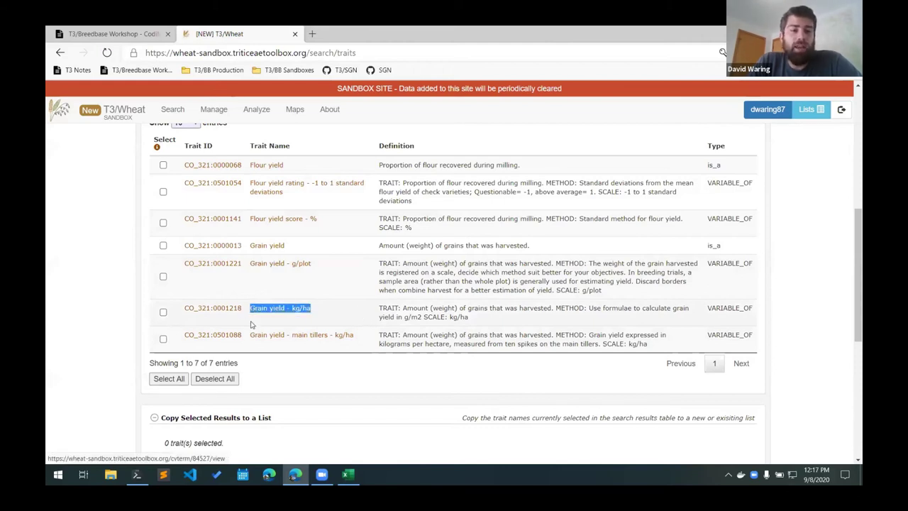
{"action": "left_click", "coordinate": [246, 317]}
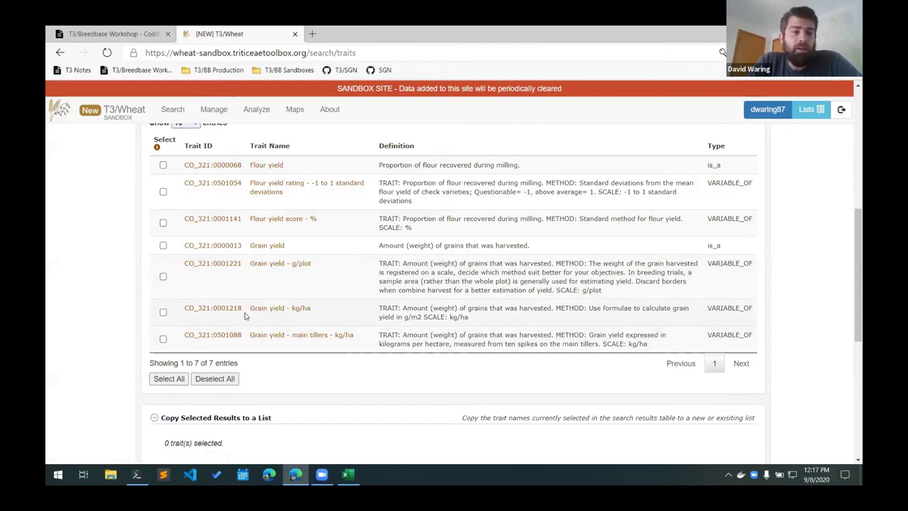
{"action": "left_click_drag", "start_coordinate": [243, 309], "coordinate": [181, 312]}
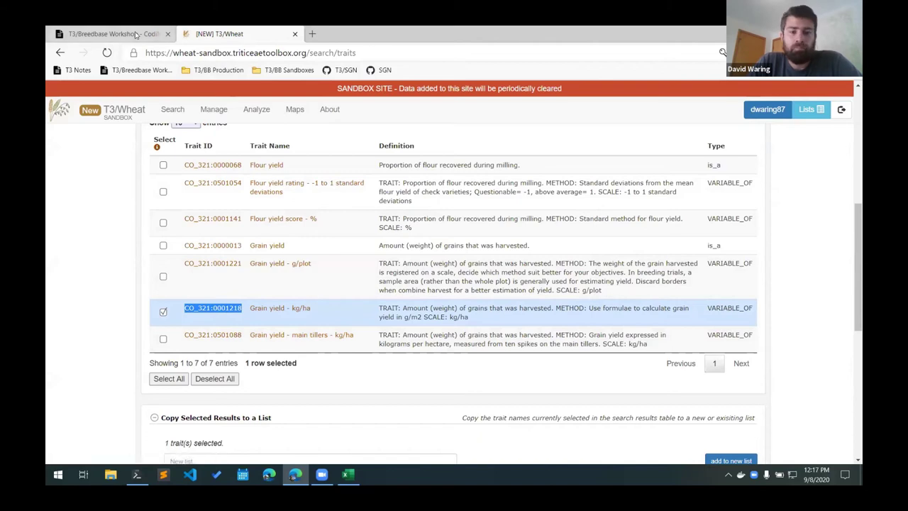
{"action": "key", "text": "ctrl+shift+Tab"}
Download the Wheat Trait Lookup Table from Trait Lookup Tables and open wheat_traits_lookup.csv in Excel
{"action": "scroll", "coordinate": [190, 223], "scroll_direction": "down", "scroll_amount": 4}
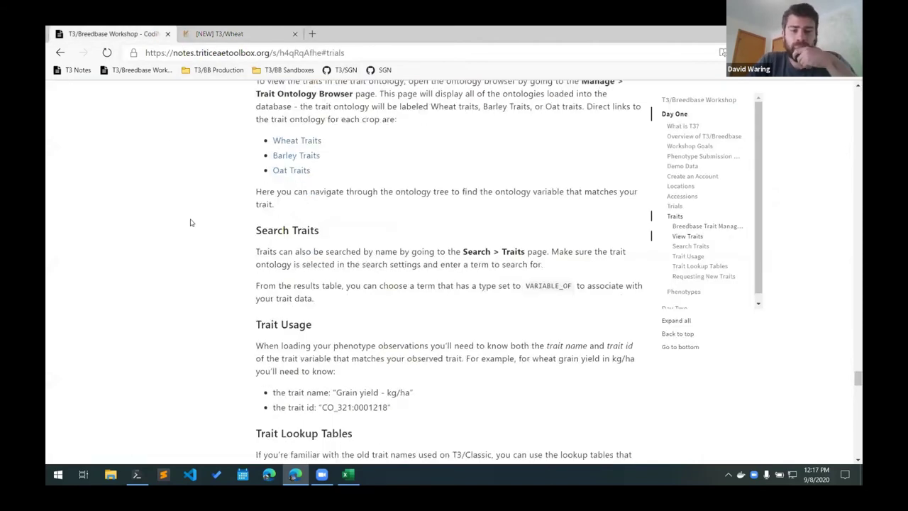
{"action": "scroll", "coordinate": [190, 223], "scroll_direction": "down", "scroll_amount": 1}
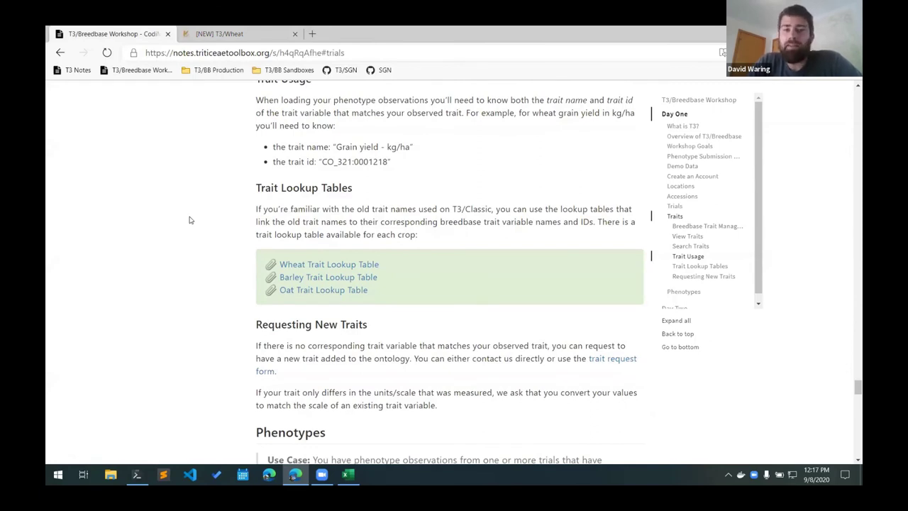
{"action": "left_click", "coordinate": [320, 265]}
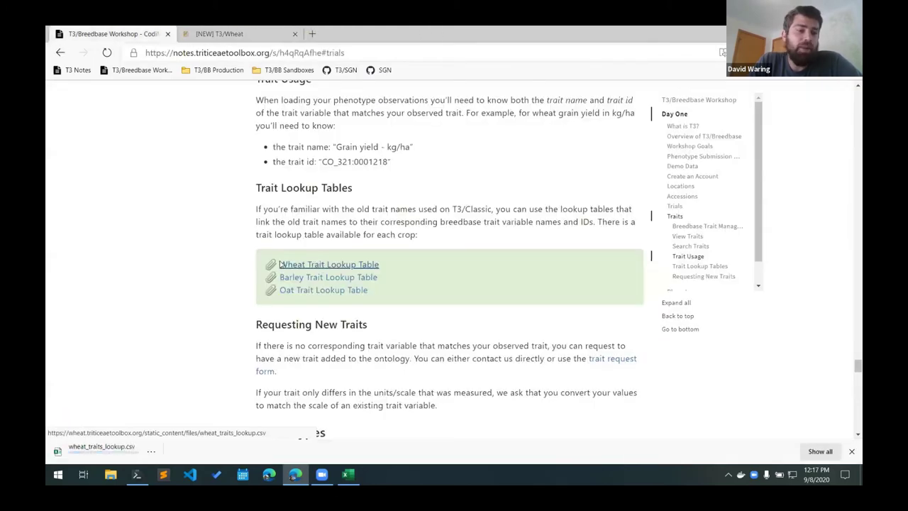
{"action": "left_click", "coordinate": [119, 449]}
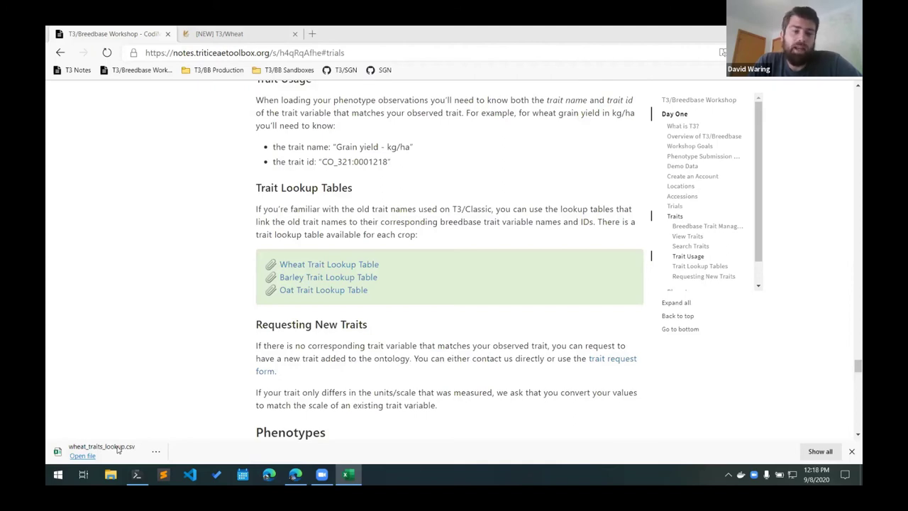
{"action": "left_click", "coordinate": [118, 449]}
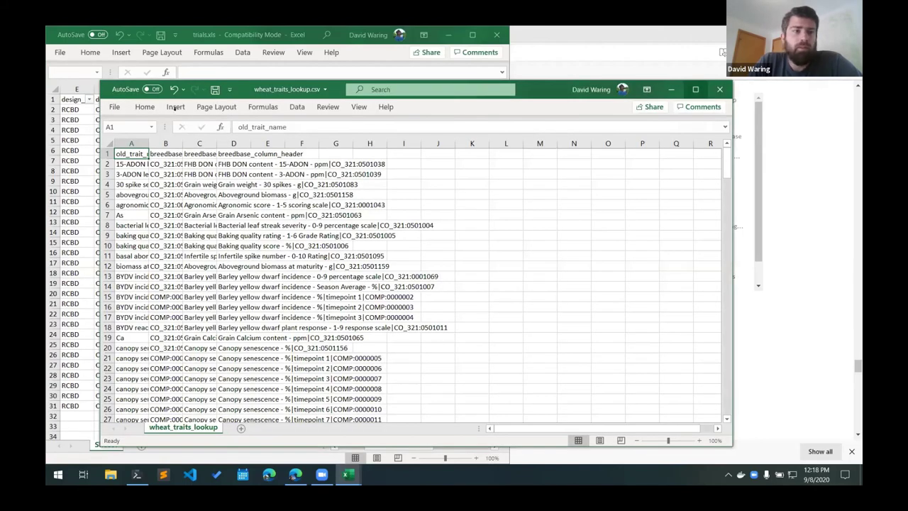
Maximize the lookup spreadsheet and widen columns A–D to show full old names, breedbase IDs and names
{"action": "double_click", "coordinate": [114, 86]}
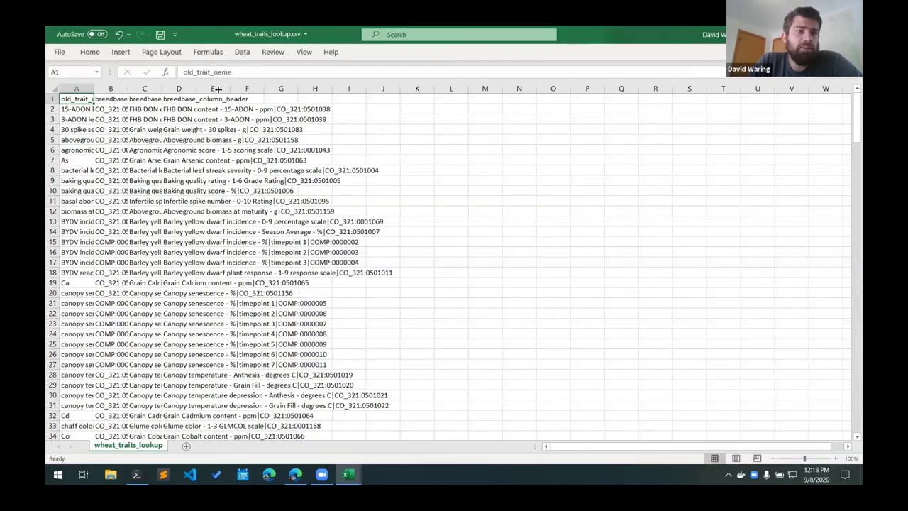
{"action": "double_click", "coordinate": [94, 101]}
{"action": "key", "text": "ctrl+space"}
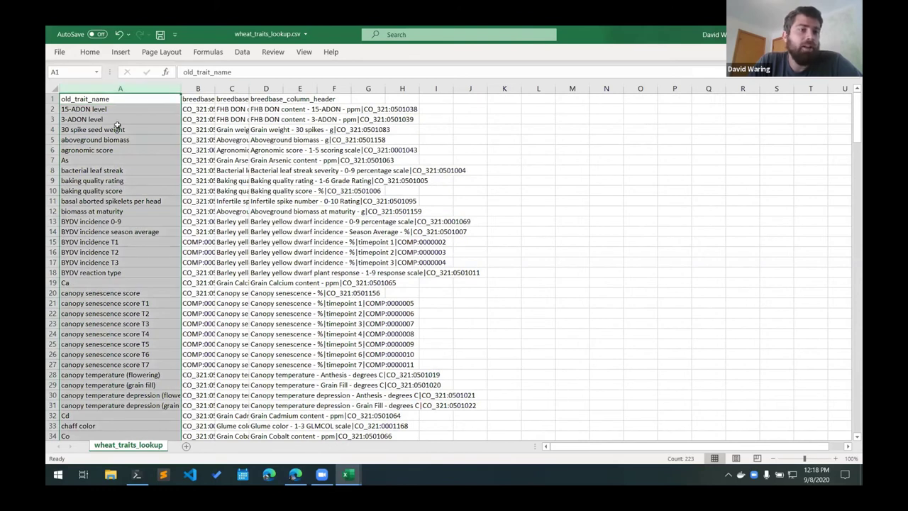
{"action": "scroll", "coordinate": [99, 183], "scroll_direction": "down", "scroll_amount": 1}
{"action": "scroll", "coordinate": [99, 183], "scroll_direction": "down", "scroll_amount": 3}
{"action": "scroll", "coordinate": [100, 183], "scroll_direction": "up", "scroll_amount": 4}
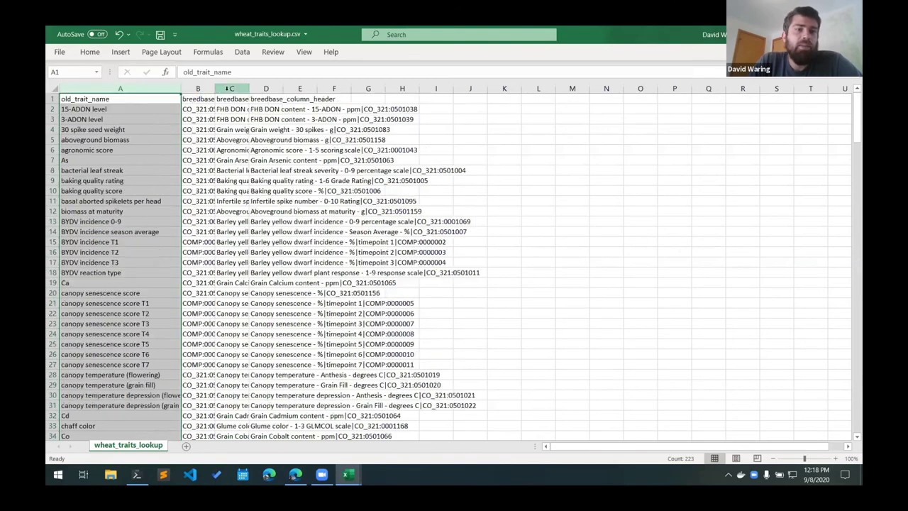
{"action": "left_click_drag", "start_coordinate": [215, 88], "coordinate": [462, 92]}
{"action": "left_click", "coordinate": [212, 119]}
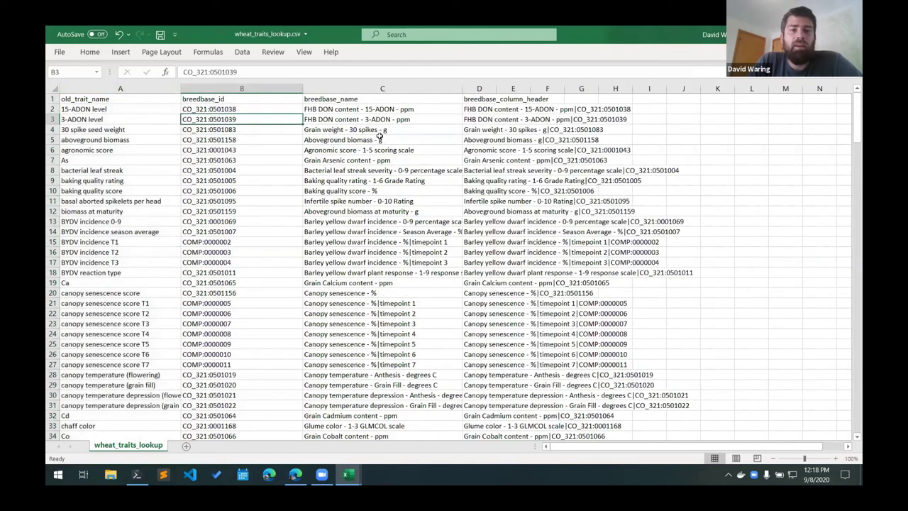
{"action": "left_click", "coordinate": [372, 111]}
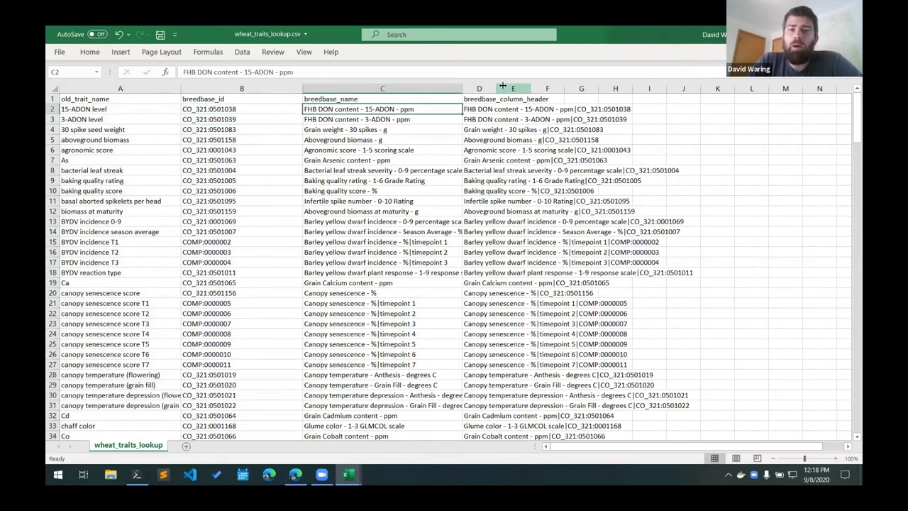
{"action": "left_click_drag", "start_coordinate": [496, 88], "coordinate": [668, 89]}
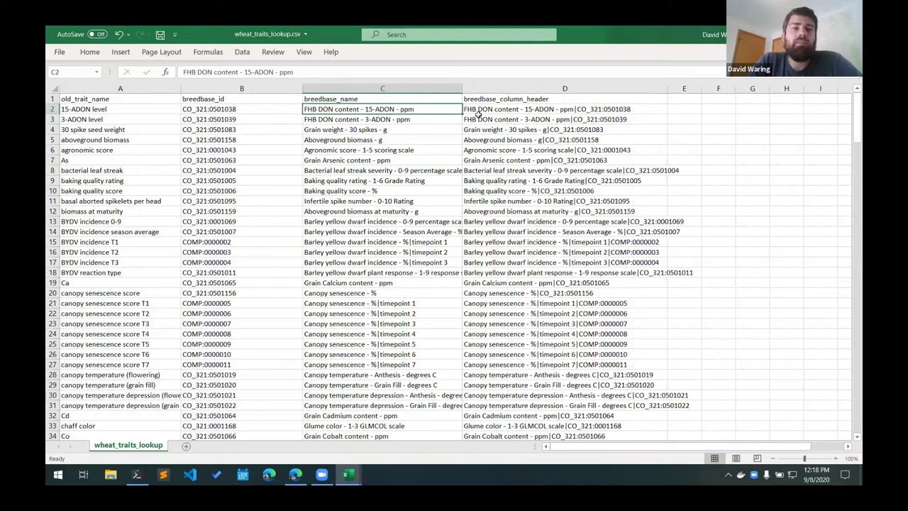
Inspect column D header entries such as Grain Arsenic content and Aboveground biomass
{"action": "left_click", "coordinate": [470, 111]}
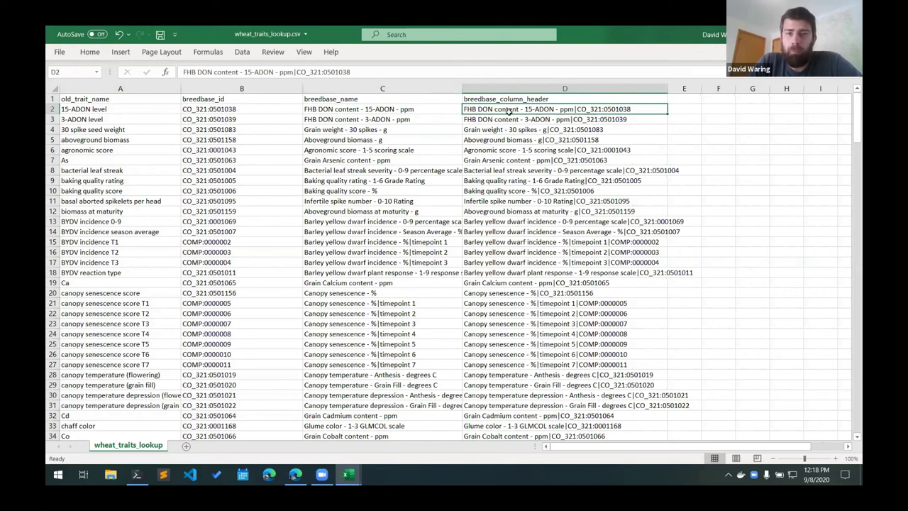
{"action": "left_click", "coordinate": [543, 156]}
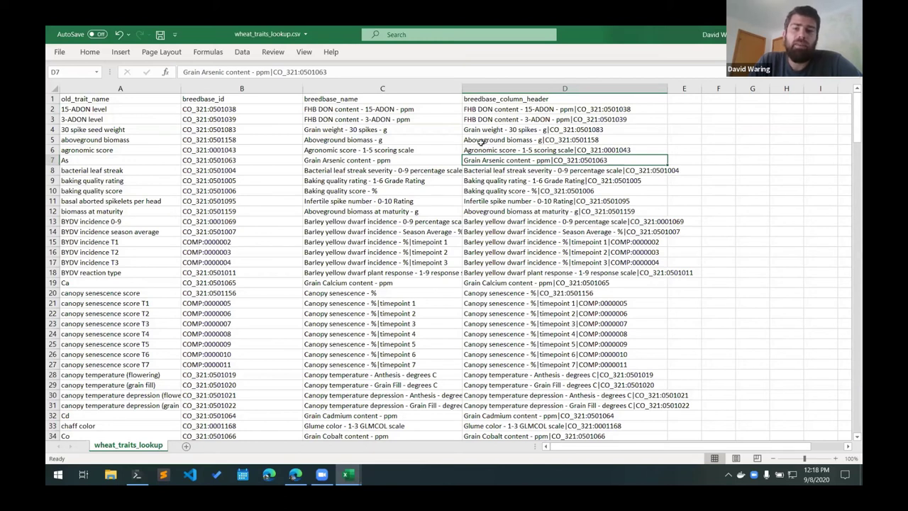
{"action": "key", "text": "Up"}
{"action": "key", "text": "Up"}
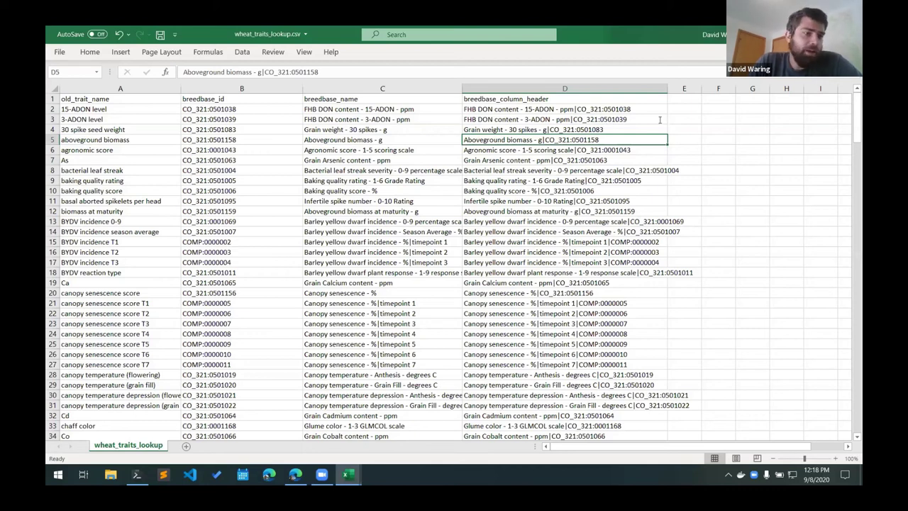
{"action": "scroll", "coordinate": [139, 170], "scroll_direction": "down", "scroll_amount": 4}
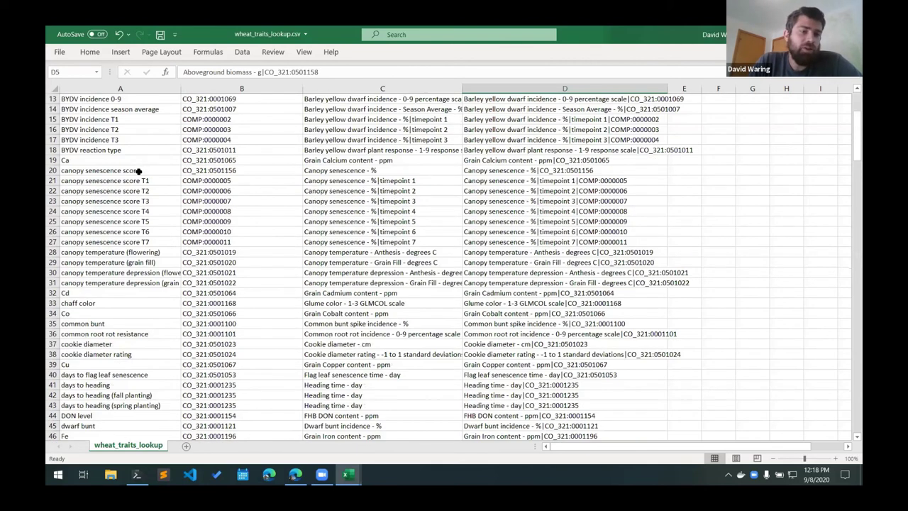
{"action": "scroll", "coordinate": [138, 171], "scroll_direction": "up", "scroll_amount": 4}
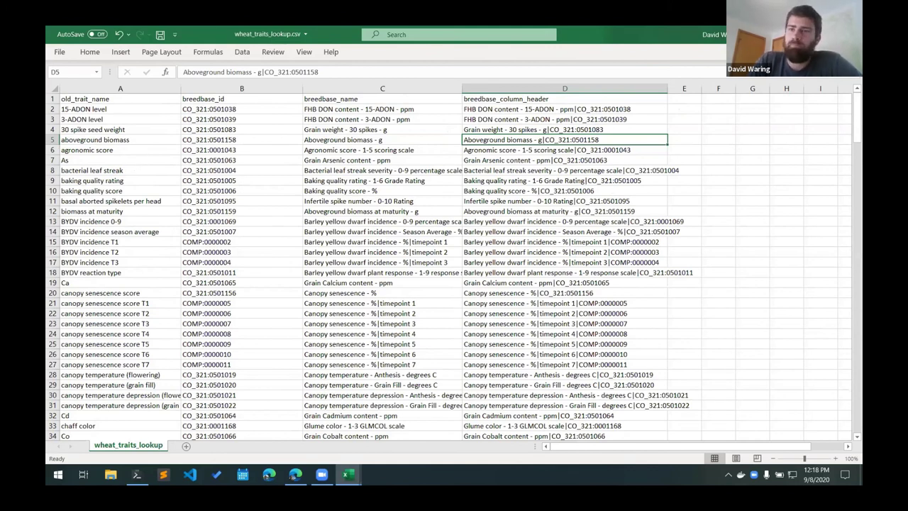
Close the lookup spreadsheet and trials.xls without saving changes
{"action": "left_click", "coordinate": [846, 34]}
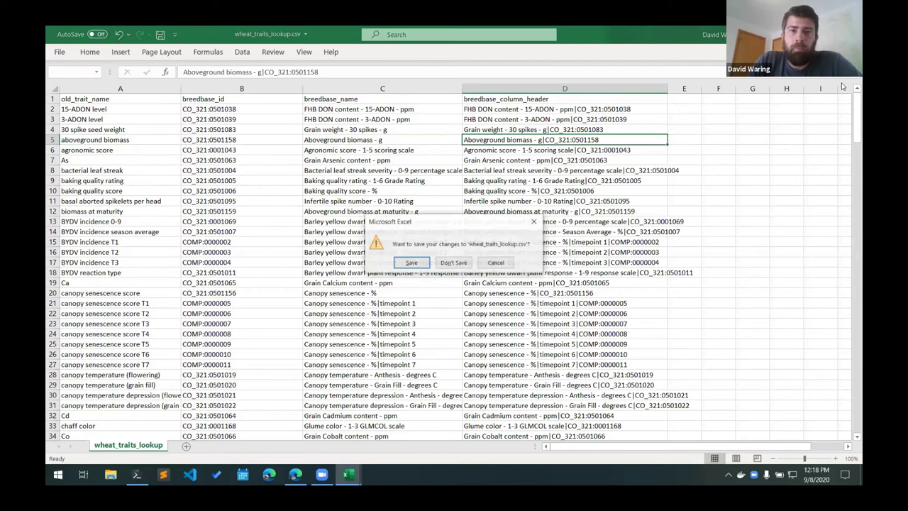
{"action": "key", "text": "n"}
{"action": "left_click", "coordinate": [496, 35]}
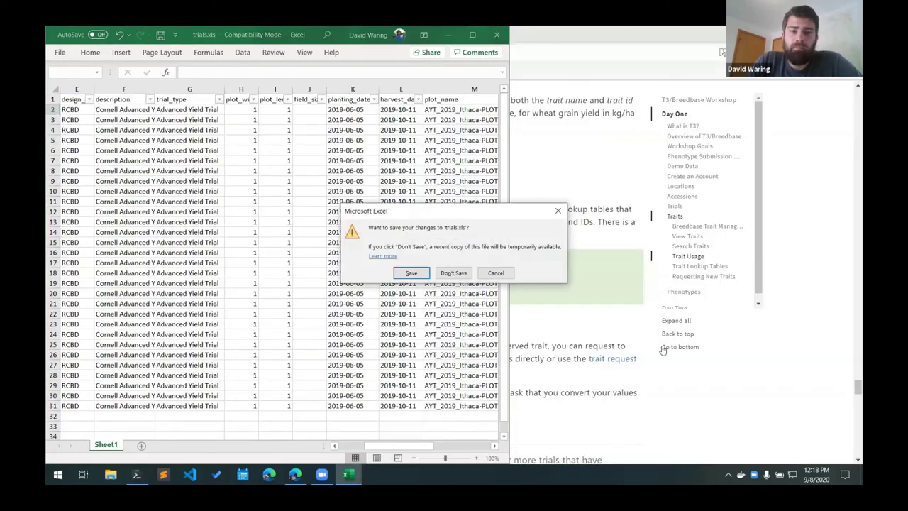
{"action": "left_click", "coordinate": [467, 276]}
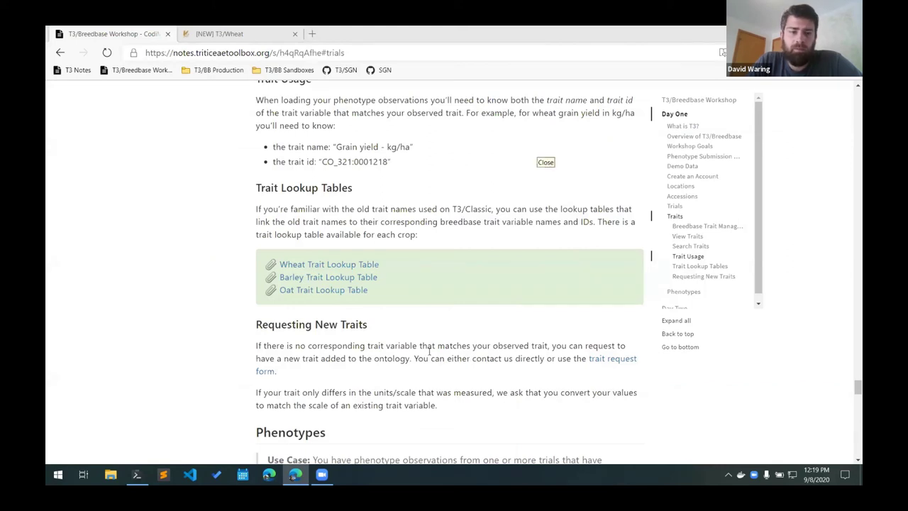
Scroll the notes past Requesting New Traits to the Phenotypes section
{"action": "scroll", "coordinate": [220, 351], "scroll_direction": "down", "scroll_amount": 2}
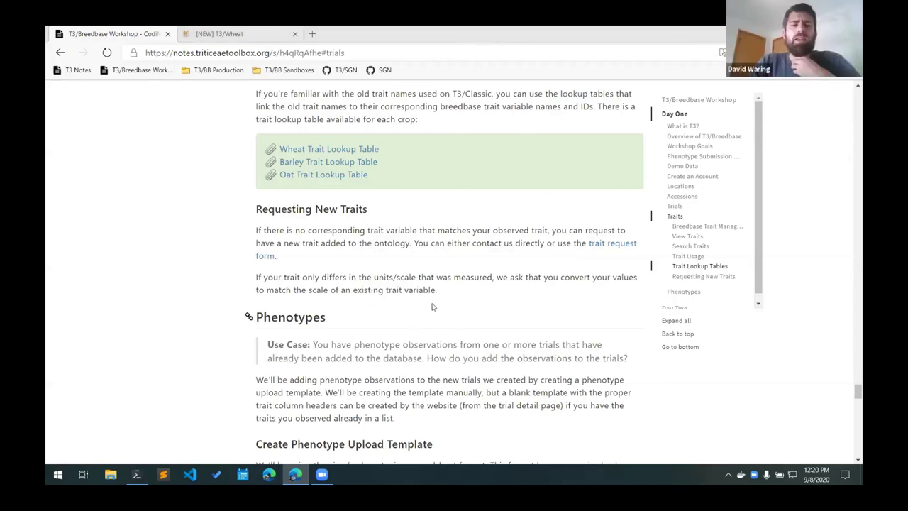
{"action": "left_click_drag", "start_coordinate": [443, 292], "coordinate": [250, 228]}
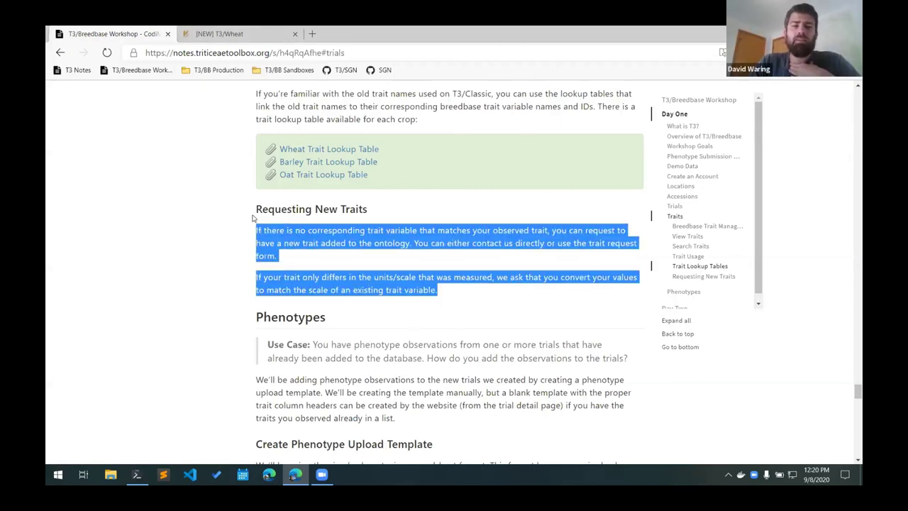
{"action": "left_click", "coordinate": [218, 254]}
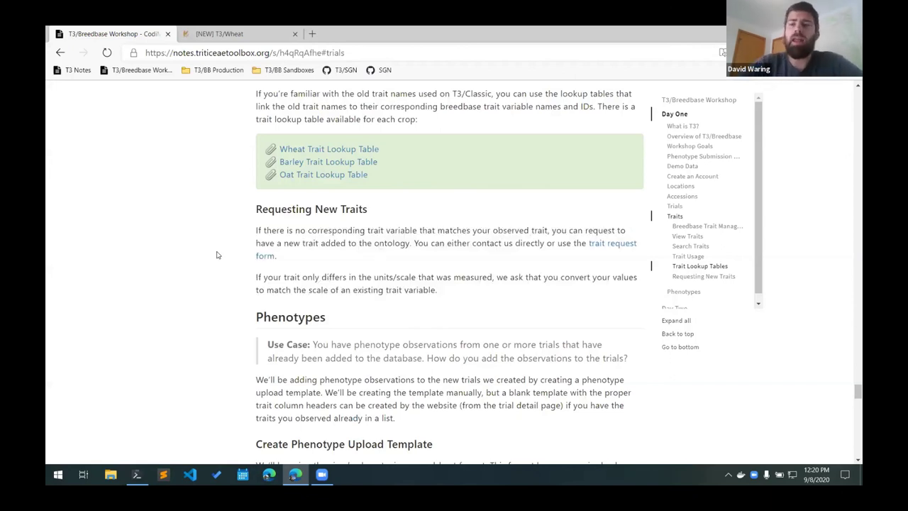